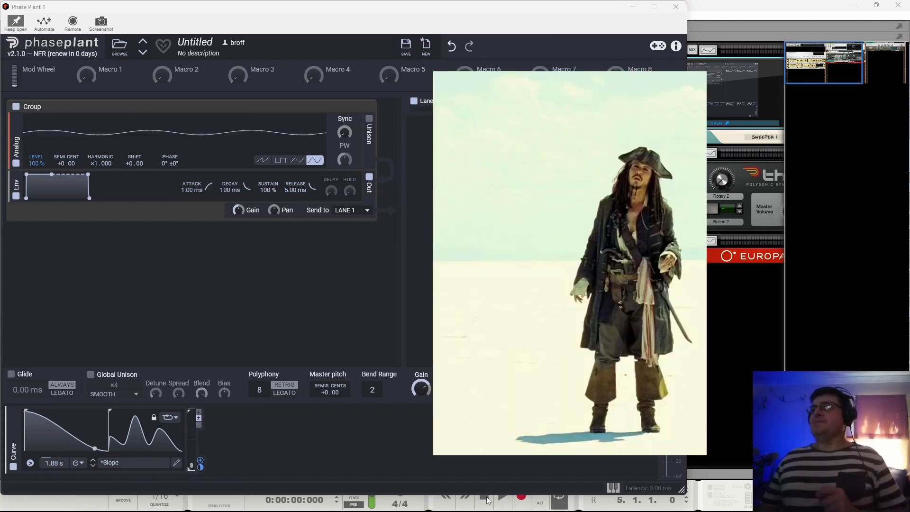
# - Play the loop and tune Thor's first filter frequency, setting the CV In1 to Filter 1 frequency amount to 88
pyautogui.click(503, 500)
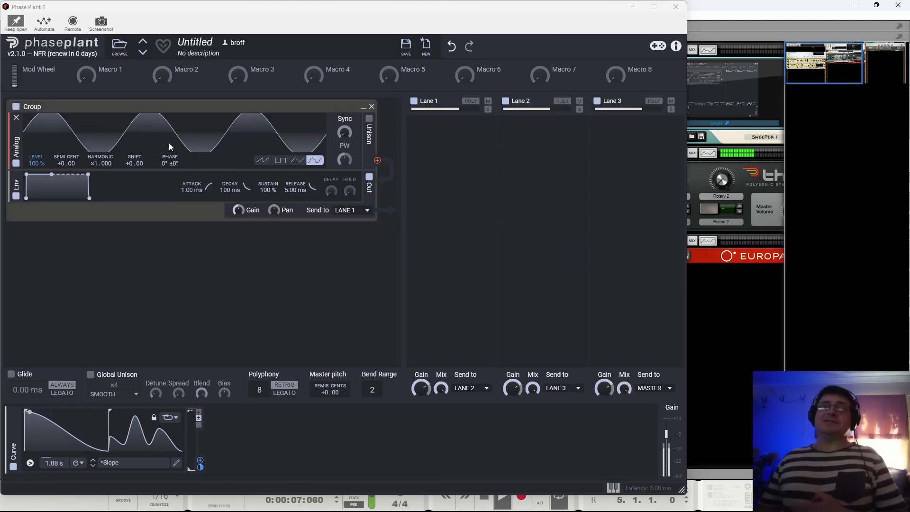
pyautogui.click(676, 7)
pyautogui.click(517, 223)
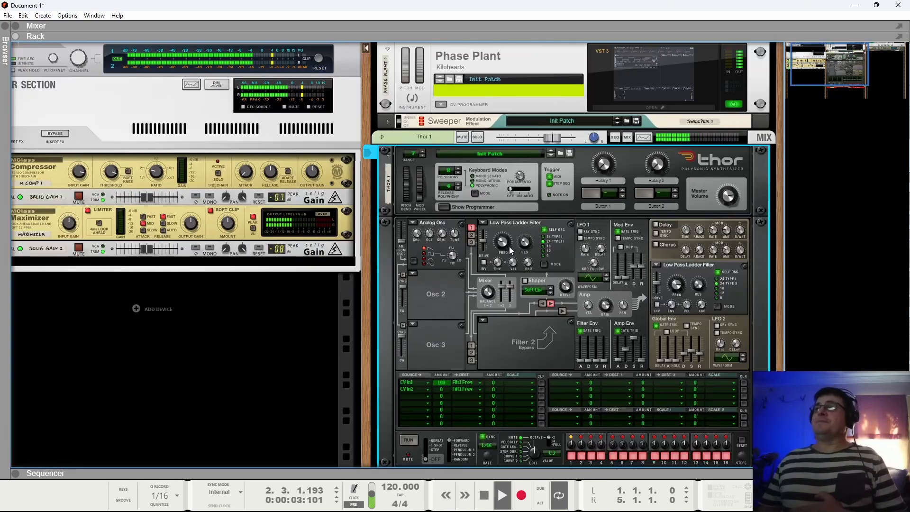
pyautogui.moveTo(511, 245)
pyautogui.mouseDown()
pyautogui.moveTo(509, 270)
pyautogui.moveTo(514, 234)
pyautogui.moveTo(504, 256)
pyautogui.mouseUp()
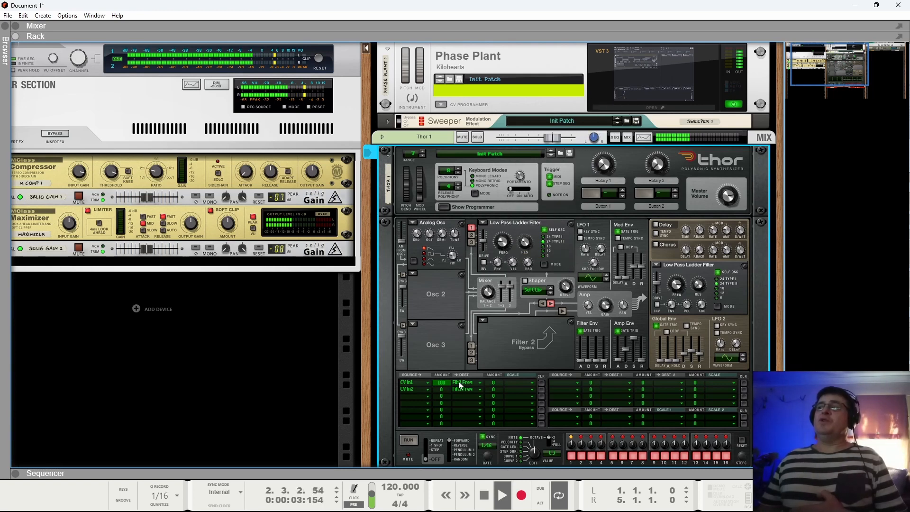
pyautogui.moveTo(448, 382); pyautogui.dragTo(449, 394)
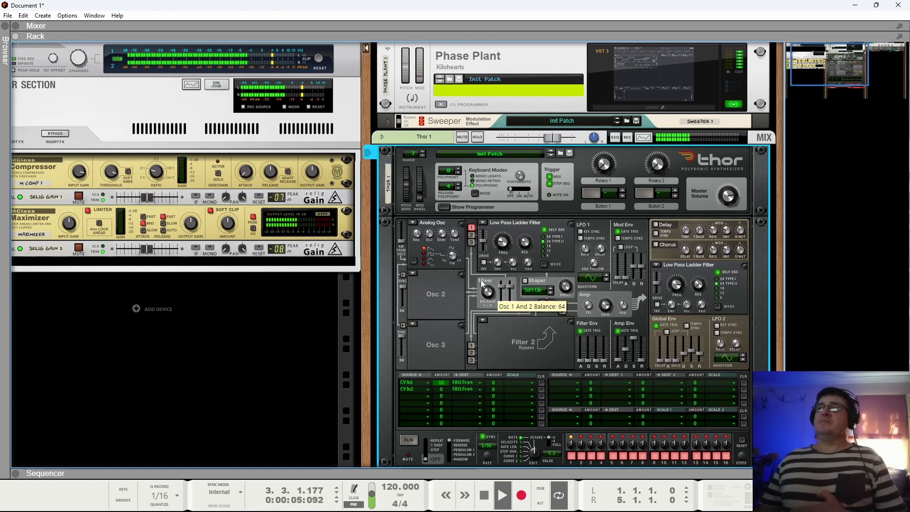
pyautogui.moveTo(501, 246); pyautogui.dragTo(531, 200)
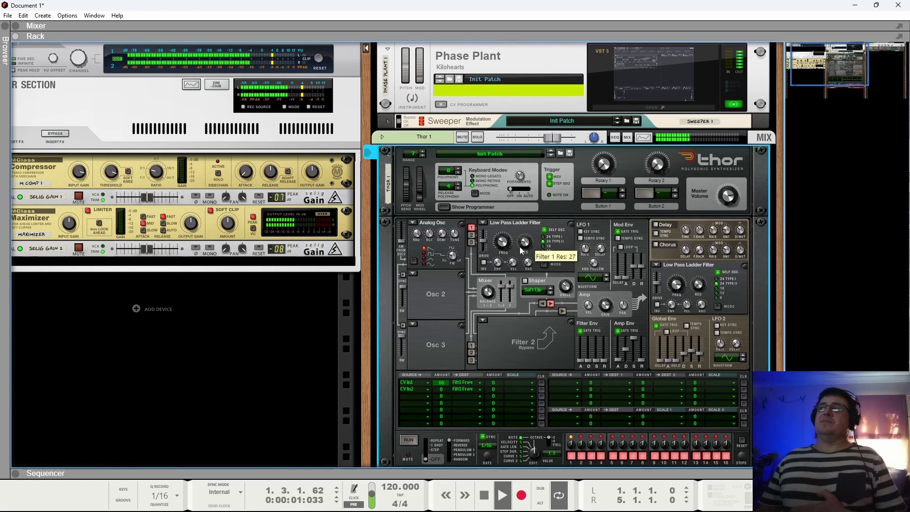
pyautogui.click(485, 495)
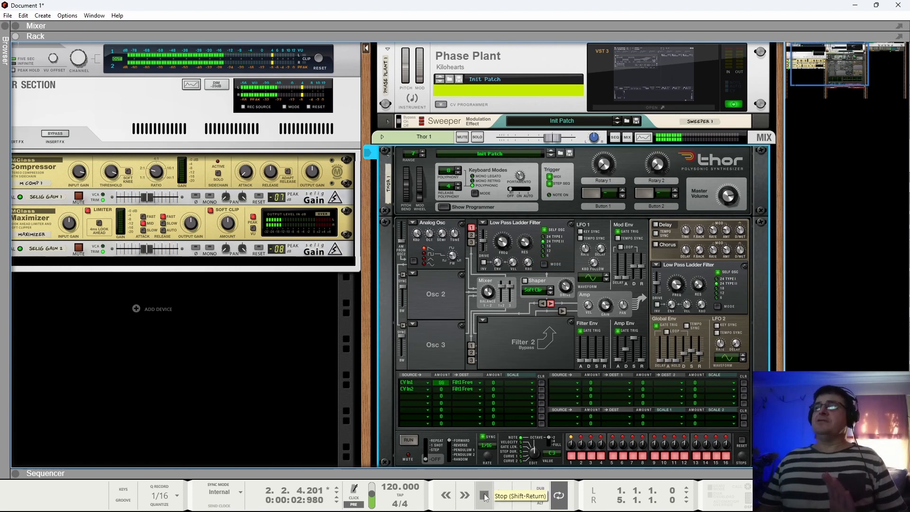
# - Play the loop with Phase Plant open to examine how its Slope curve modulates the oscillator level
pyautogui.click(672, 77)
pyautogui.click(494, 492)
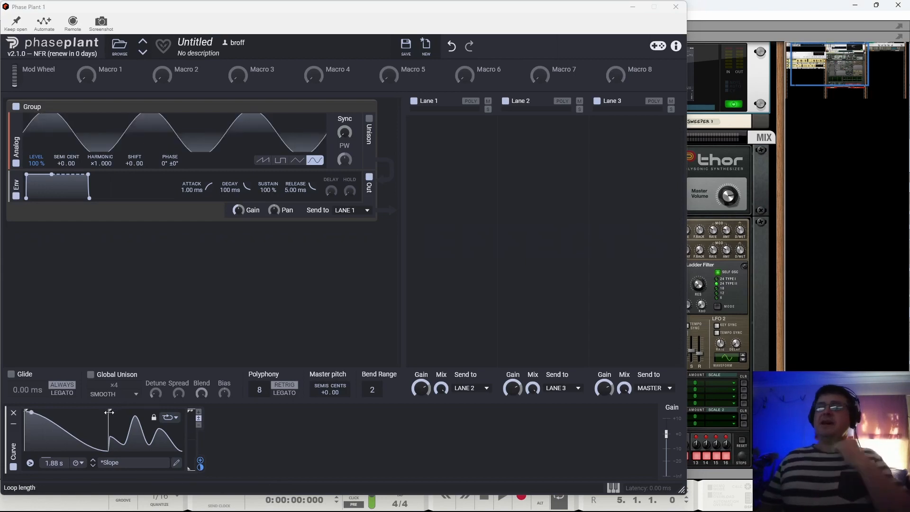
pyautogui.press('space')
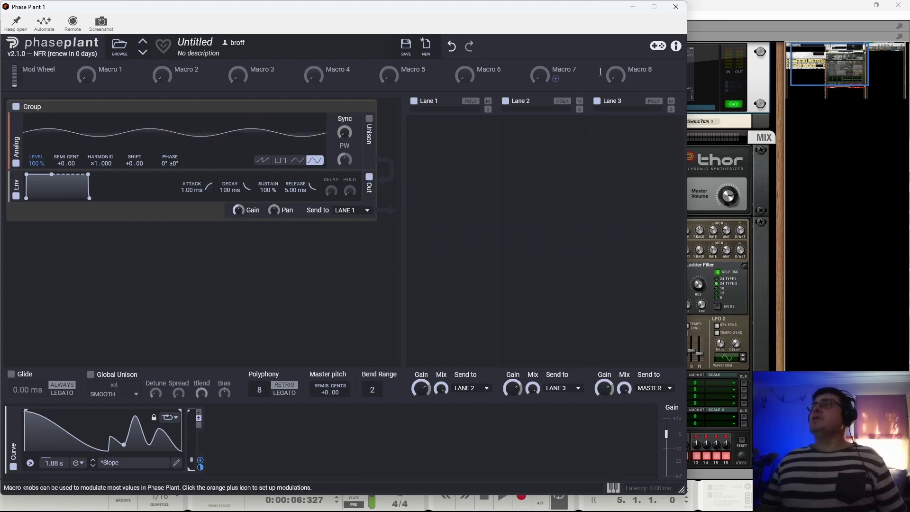
pyautogui.click(676, 7)
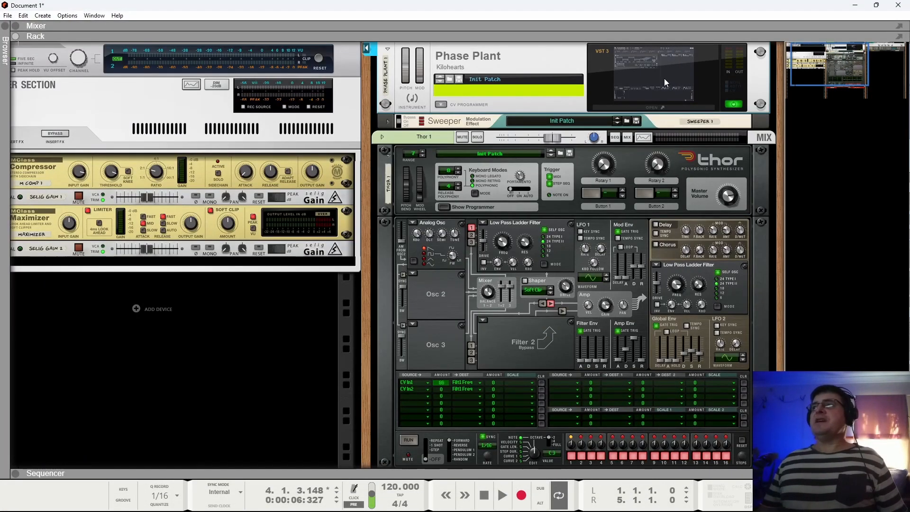
# - Route Audio In1 to CV Out1 at amount 100 in a spare Thor modulation row, and clear that row
pyautogui.click(411, 423)
pyautogui.moveTo(495, 420)
pyautogui.click(533, 421)
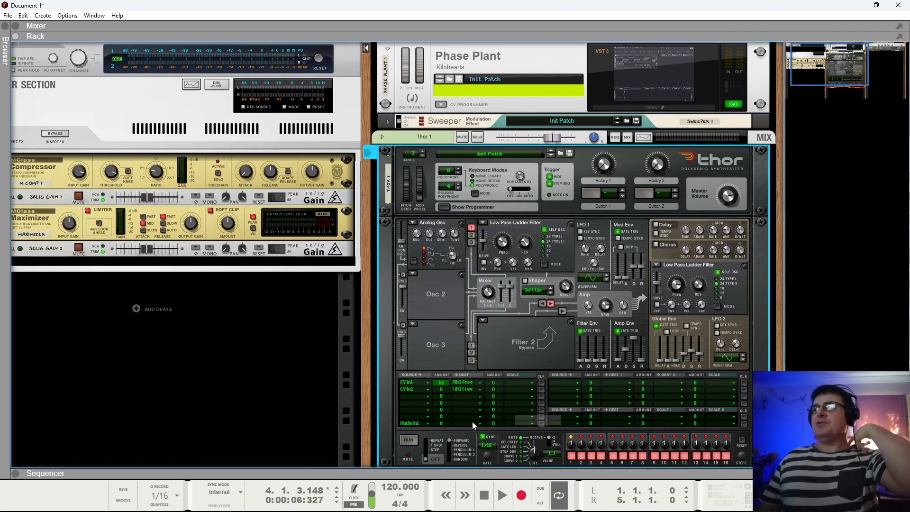
pyautogui.click(462, 422)
pyautogui.moveTo(519, 411)
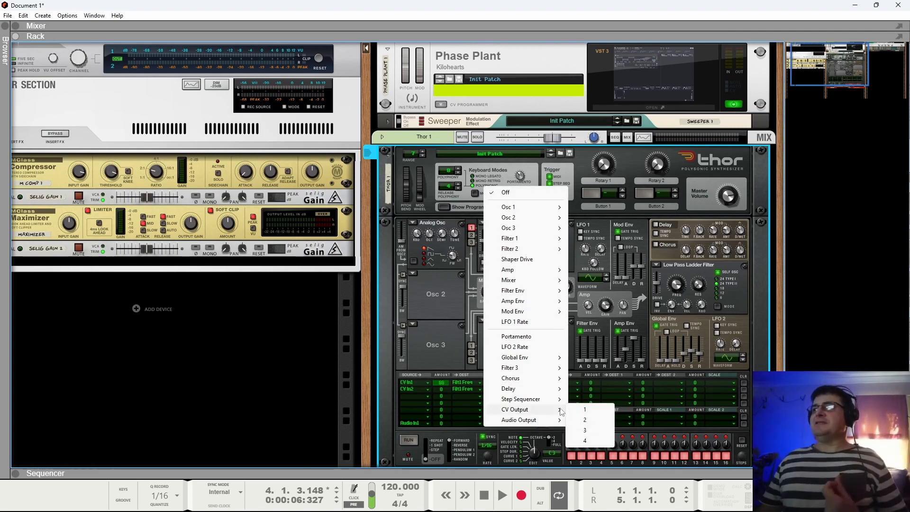
pyautogui.click(586, 409)
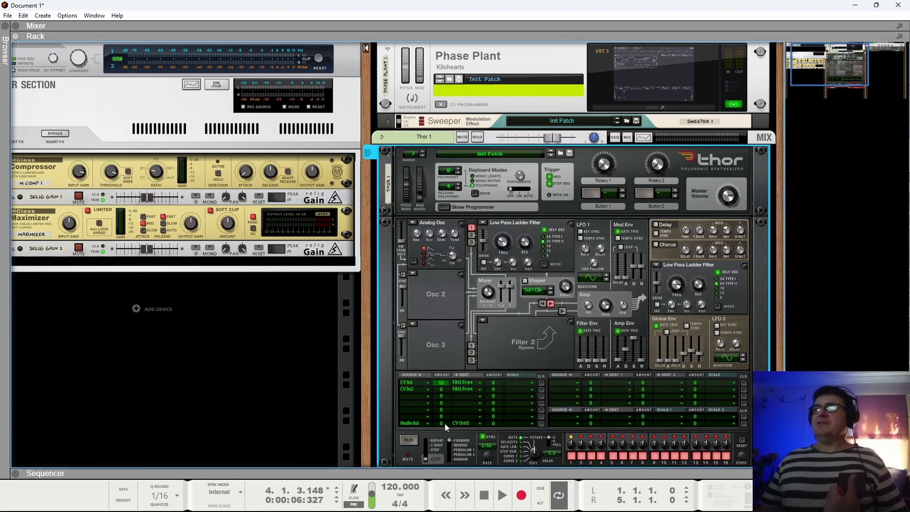
pyautogui.moveTo(444, 423)
pyautogui.mouseDown()
pyautogui.moveTo(458, 354)
pyautogui.moveTo(433, 417)
pyautogui.mouseUp()
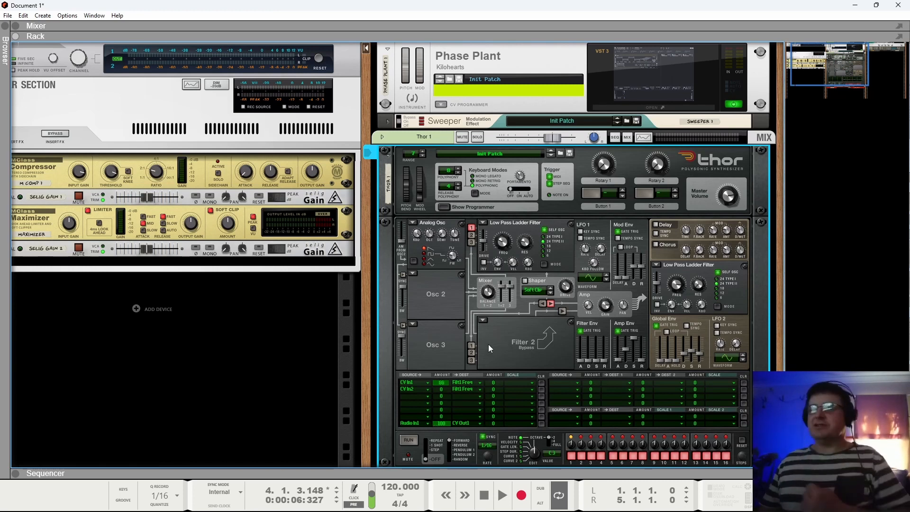
pyautogui.click(542, 424)
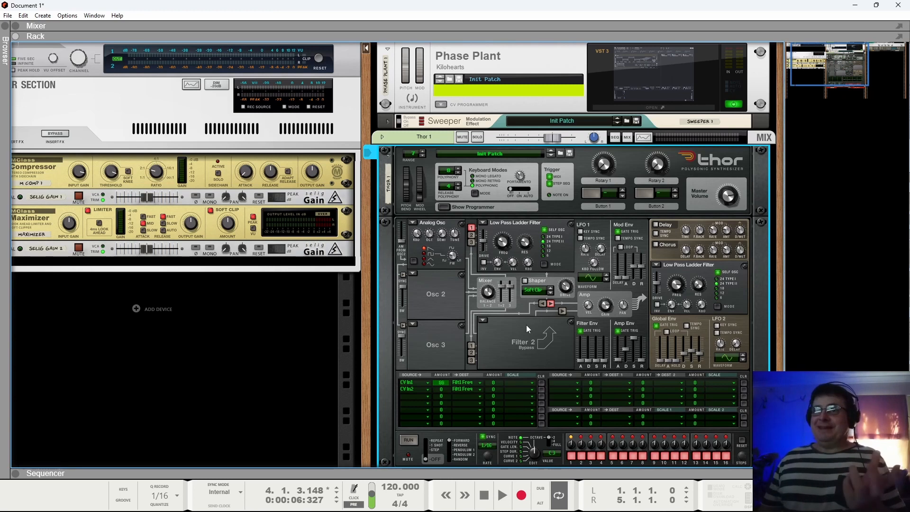
# - Unfold the Sweeper device, solo the Phase Plant channel, and play the loop from the start
pyautogui.scroll(1, 532, 332)
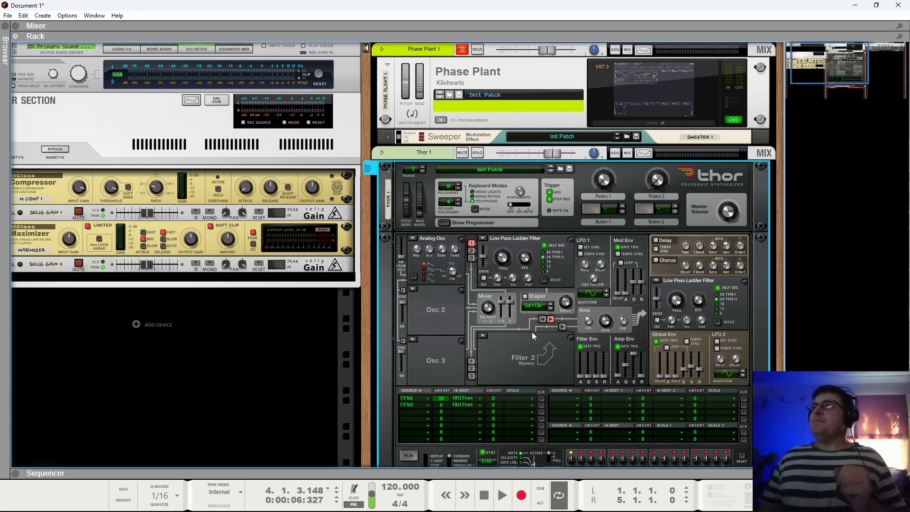
pyautogui.click(387, 138)
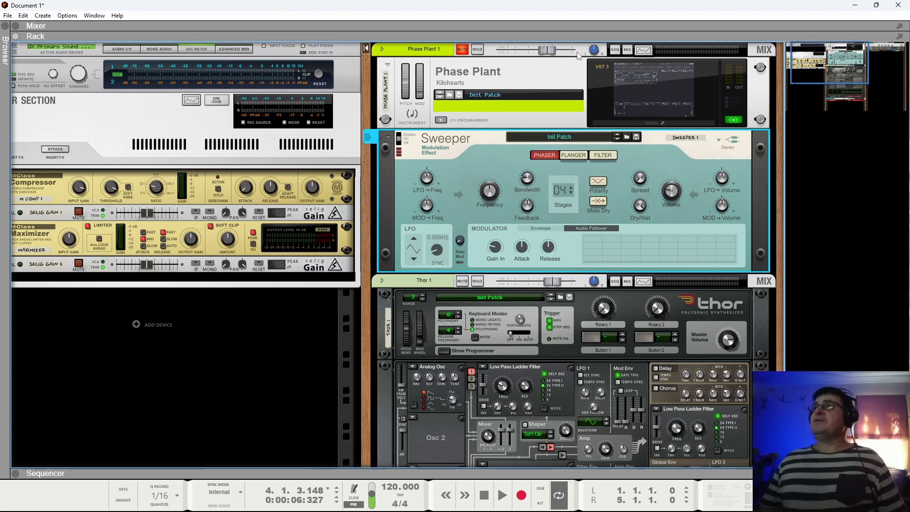
pyautogui.click(477, 49)
pyautogui.click(484, 495)
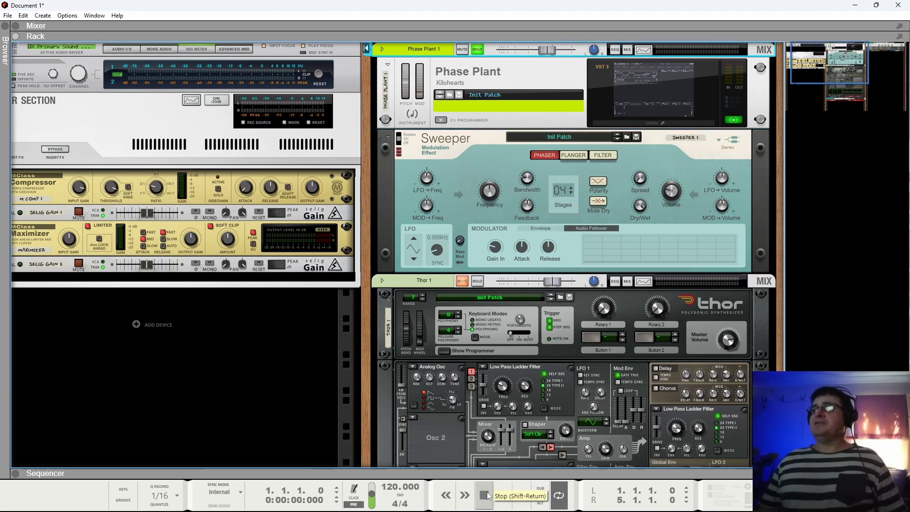
pyautogui.click(501, 496)
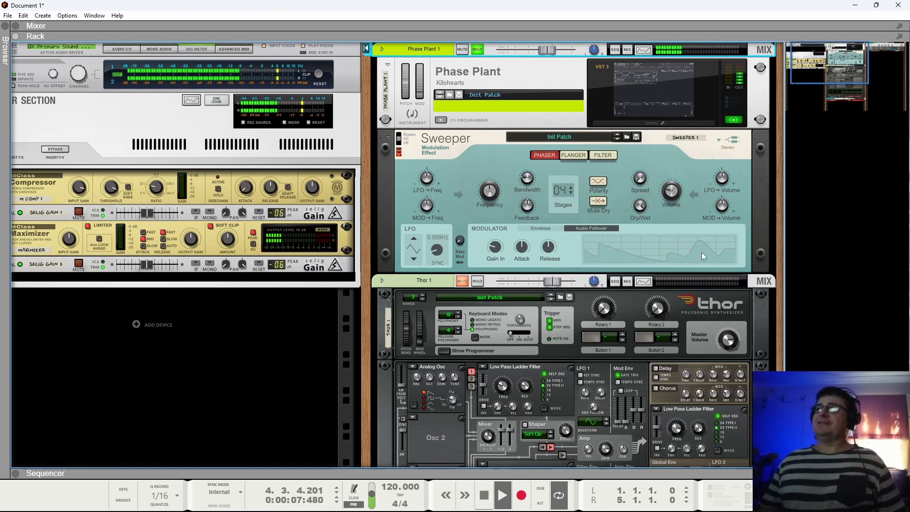
# - Compare Phase Plant's Slope curve modulator on the oscillator level with the Sweeper's Audio Follower display
pyautogui.click(664, 113)
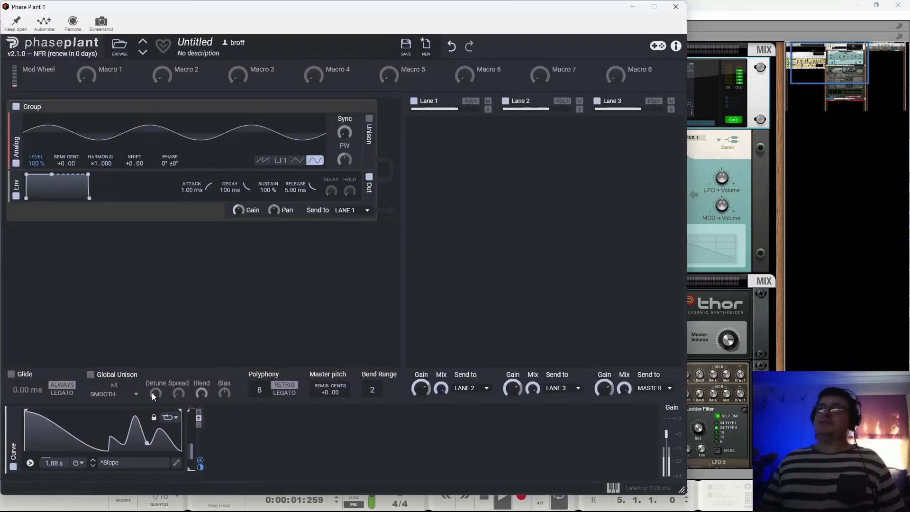
pyautogui.click(675, 6)
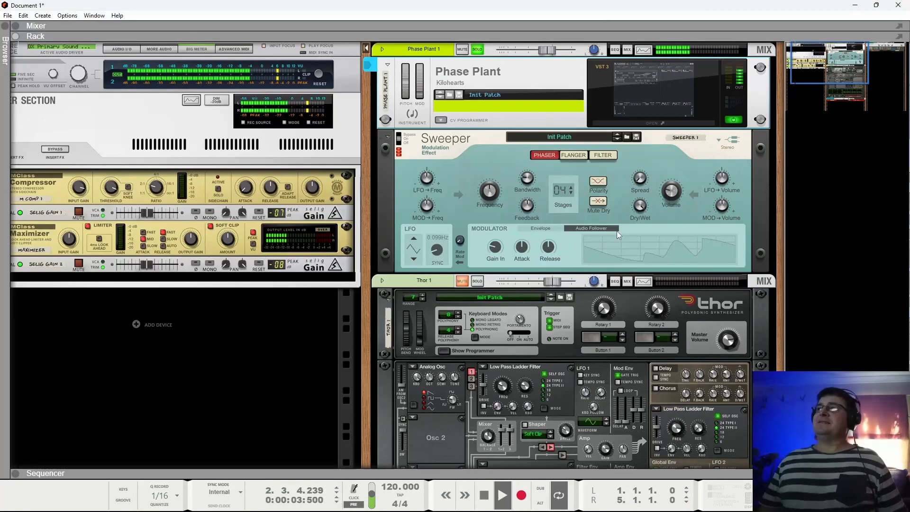
pyautogui.click(610, 103)
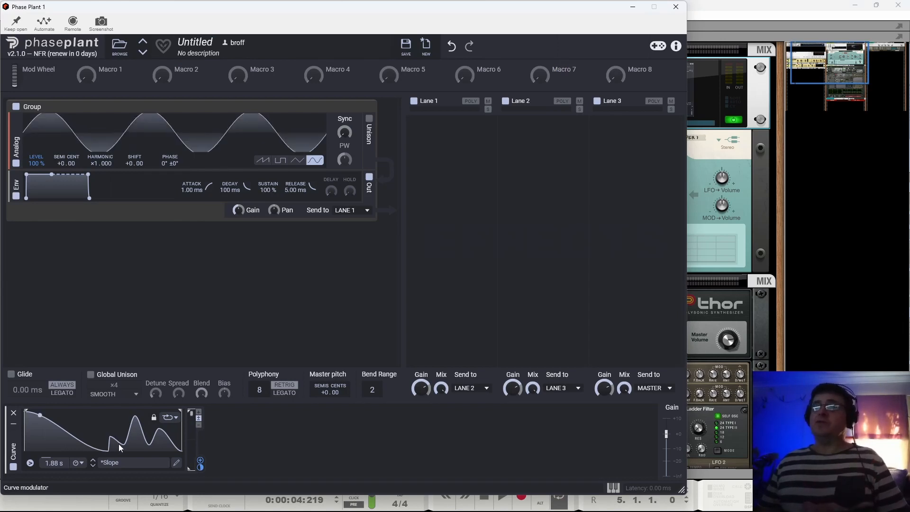
pyautogui.moveTo(199, 468); pyautogui.dragTo(36, 164)
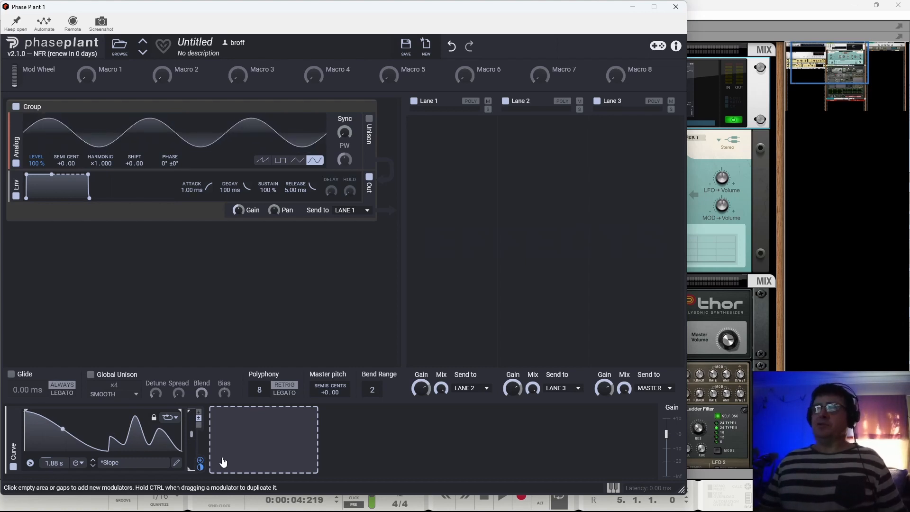
pyautogui.moveTo(200, 465)
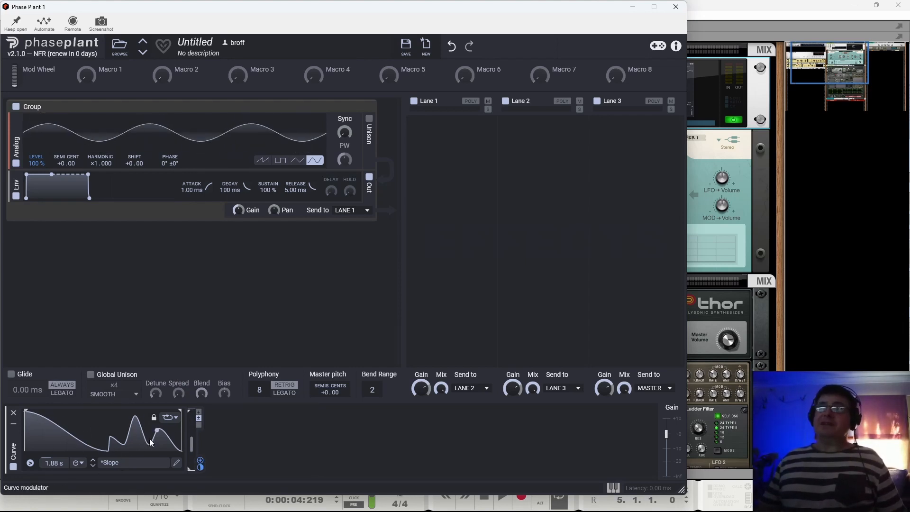
pyautogui.click(676, 6)
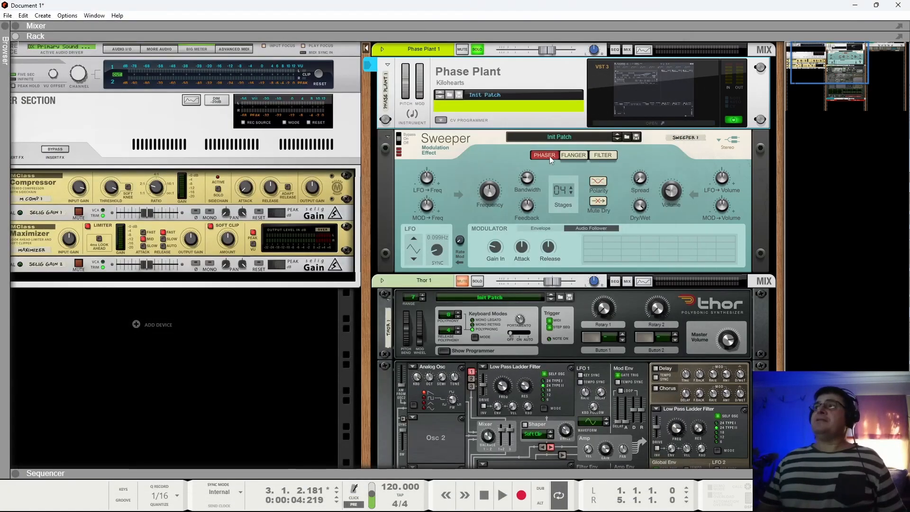
# - Replay the loop from the start and examine the curve traced by the Sweeper's Audio Follower
pyautogui.click(462, 145)
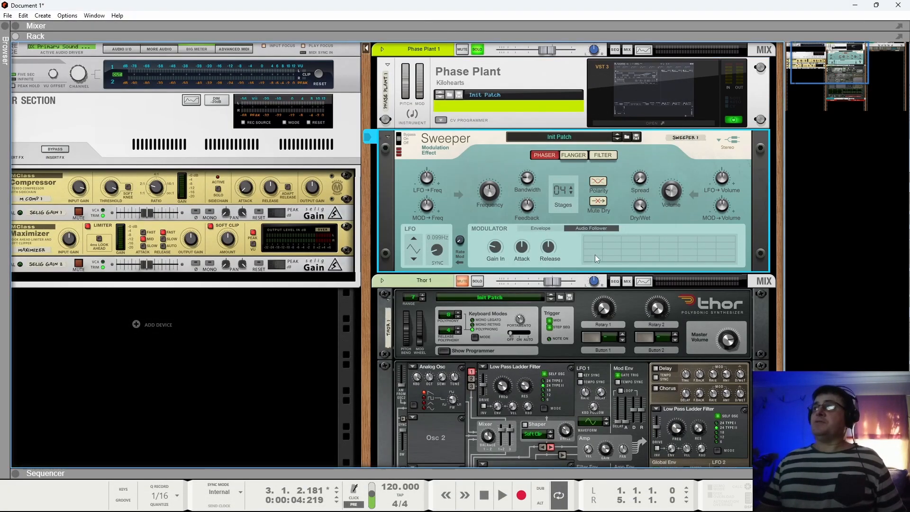
pyautogui.click(484, 496)
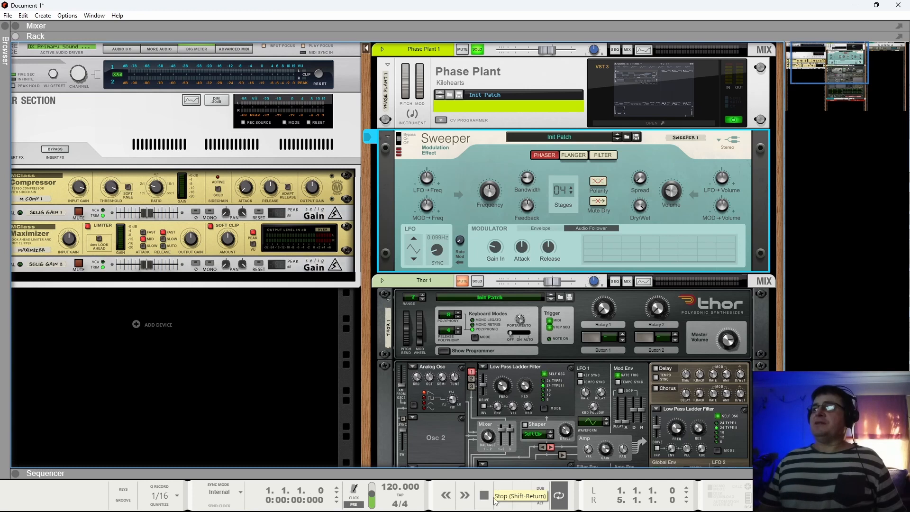
pyautogui.click(502, 495)
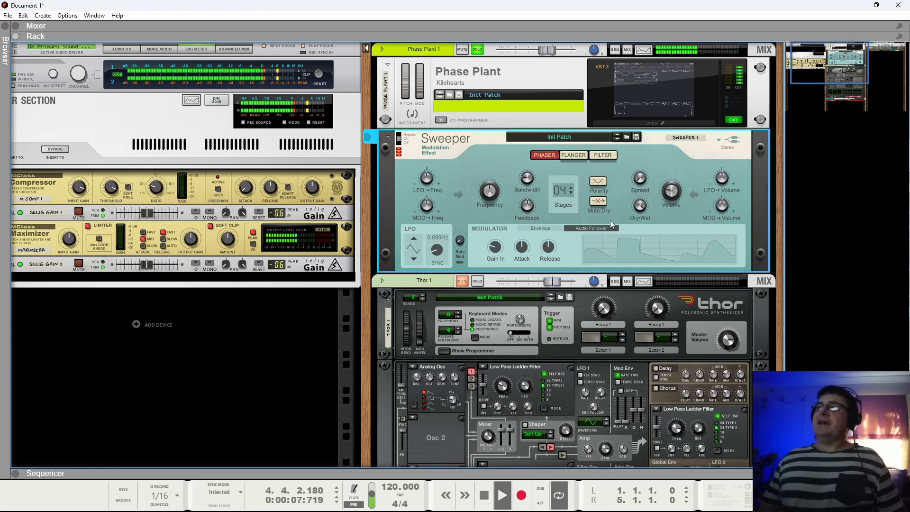
pyautogui.scroll(-2, 505, 164)
pyautogui.scroll(2, 506, 166)
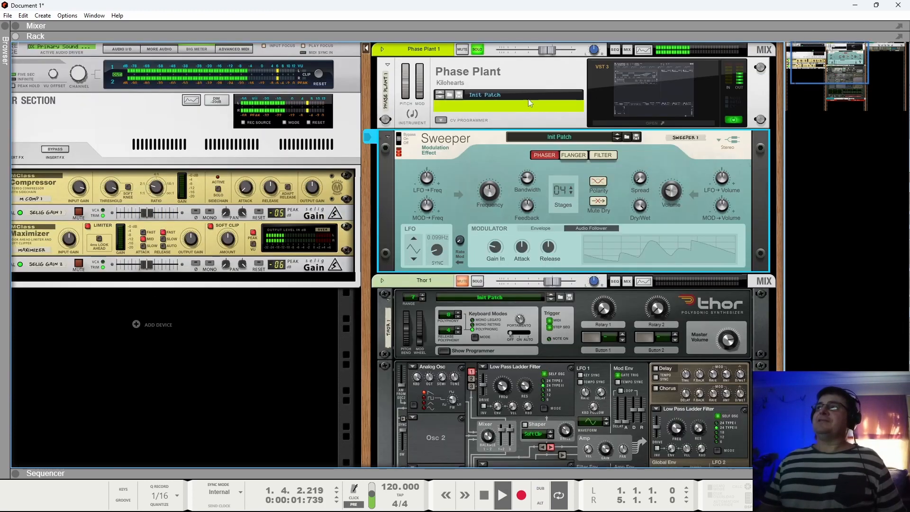
# - Unsolo the Phase Plant channel and inspect the Sweeper follower cable into Thor's CV 1 input at the rack's rear
pyautogui.click(477, 49)
pyautogui.scroll(-3, 478, 366)
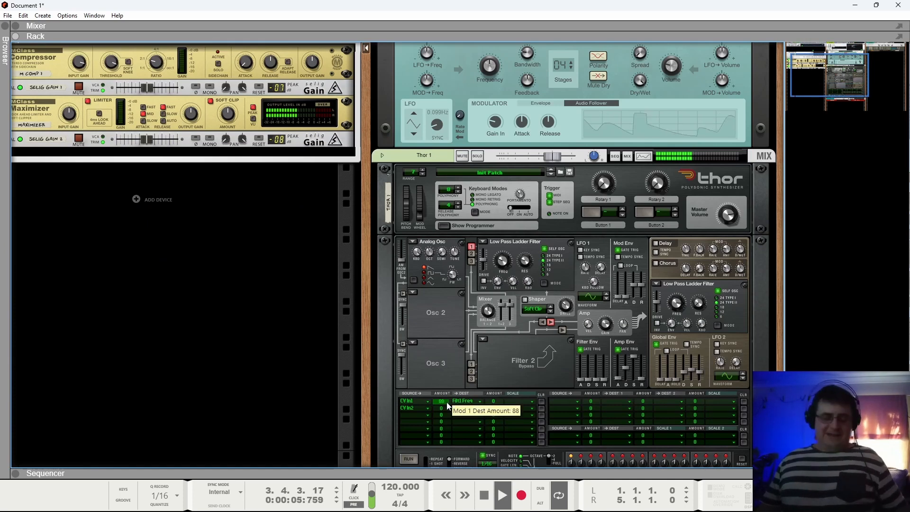
pyautogui.press('Tab')
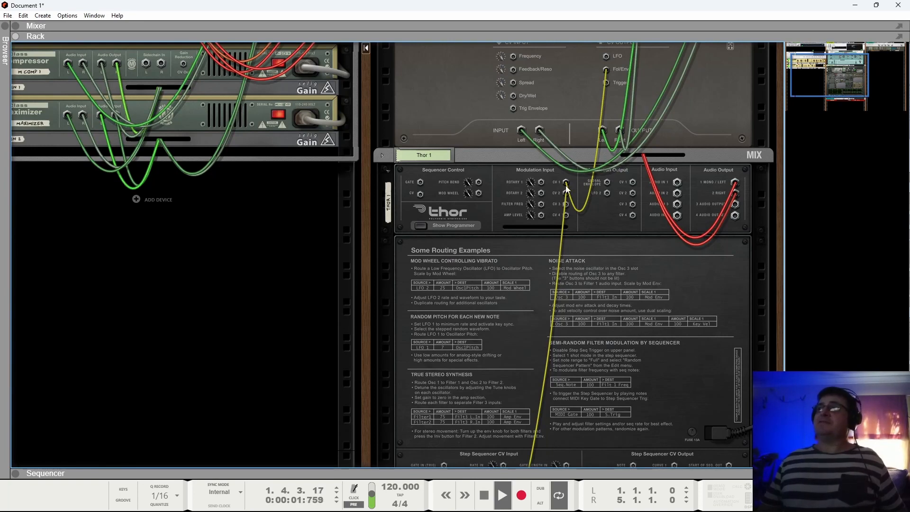
pyautogui.press('Tab')
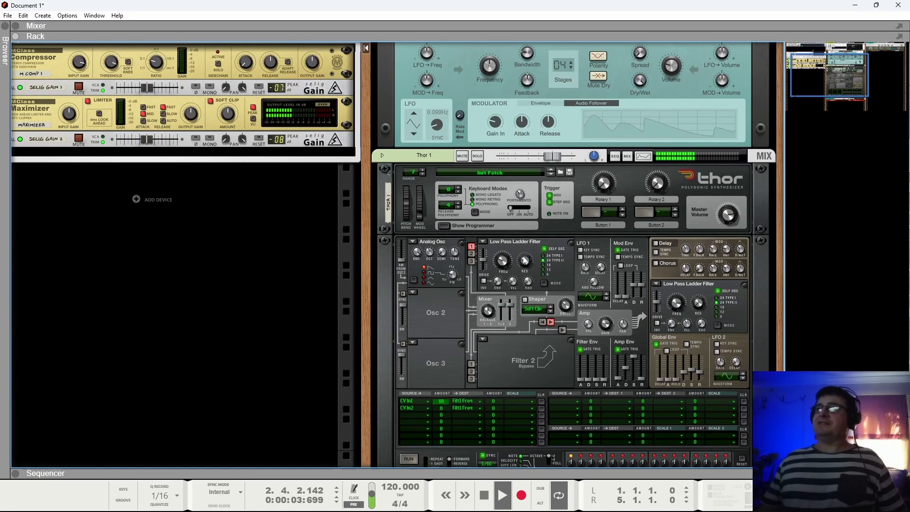
pyautogui.moveTo(506, 264)
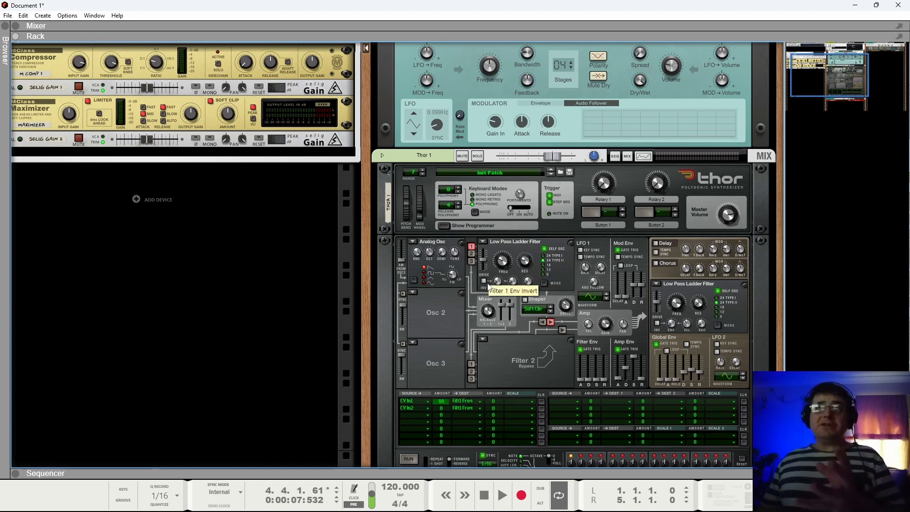
# - Play the loop to observe the Sweeper's Audio Follower, fold the Sweeper device, and stop playback
pyautogui.scroll(2, 666, 259)
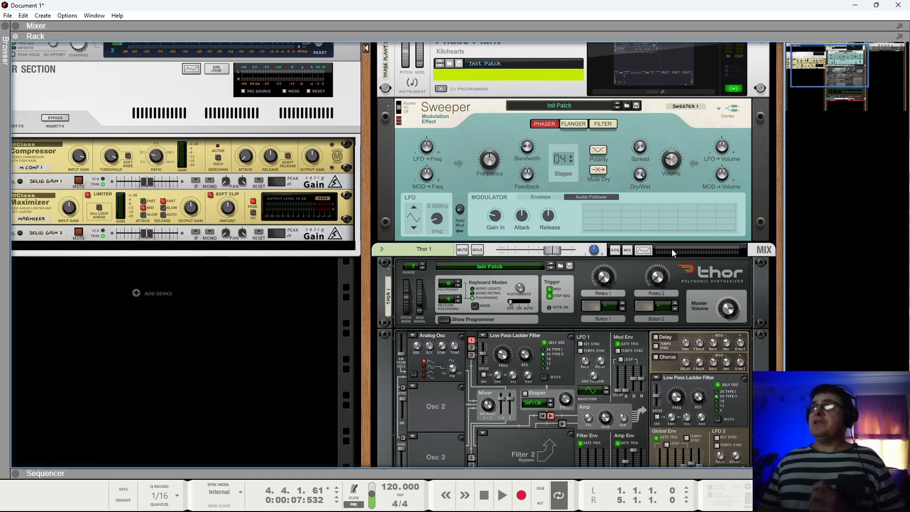
pyautogui.press('space')
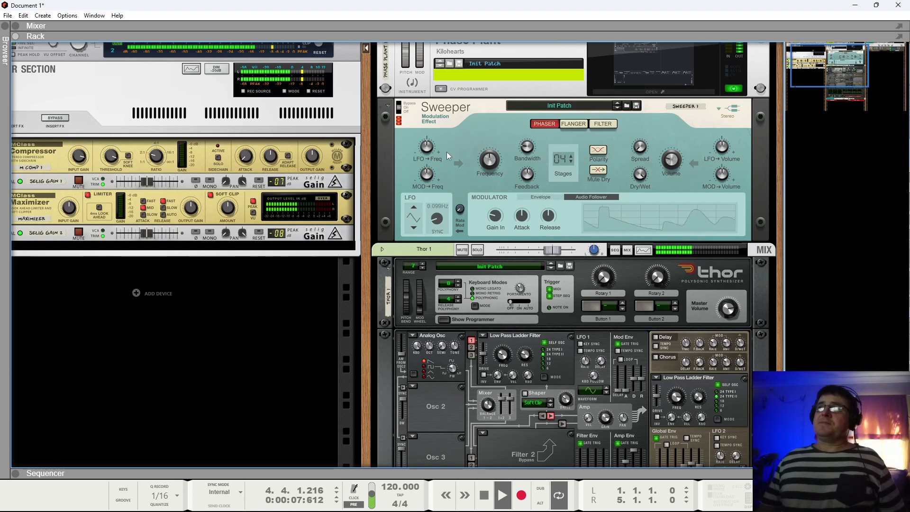
pyautogui.click(388, 105)
pyautogui.press('space')
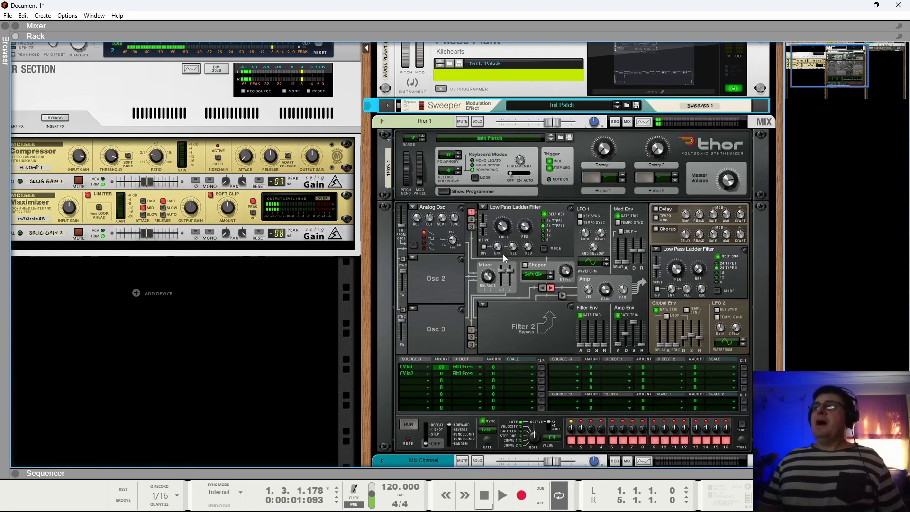
# - Unfold the Europa device below Thor and examine its Envelope 1 curve and CV1 Out routing
pyautogui.scroll(-4, 518, 249)
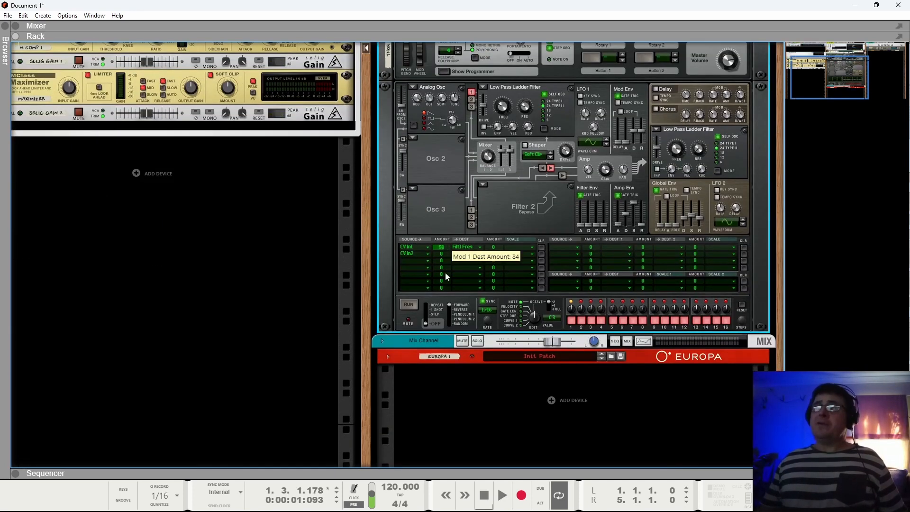
pyautogui.click(388, 356)
pyautogui.scroll(-3, 540, 354)
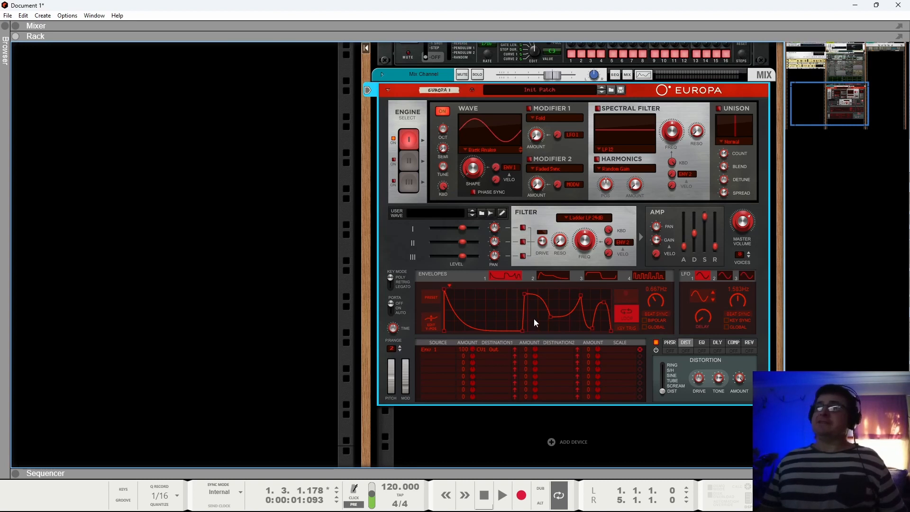
# - Set Thor's filter modulation amount to 0 for CV In1 and 56 for CV In2, and restart the loop from its beginning
pyautogui.scroll(5, 535, 316)
pyautogui.press('space')
pyautogui.click(445, 146)
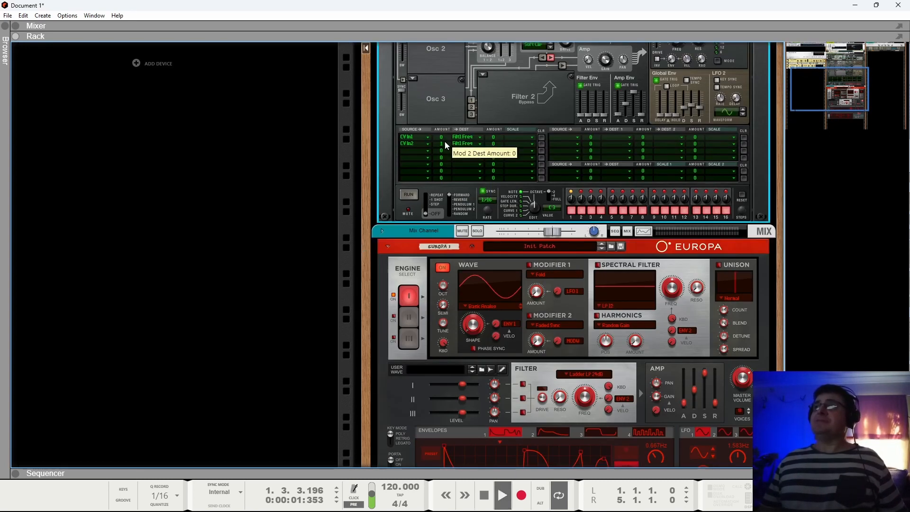
pyautogui.moveTo(448, 131); pyautogui.dragTo(449, 105)
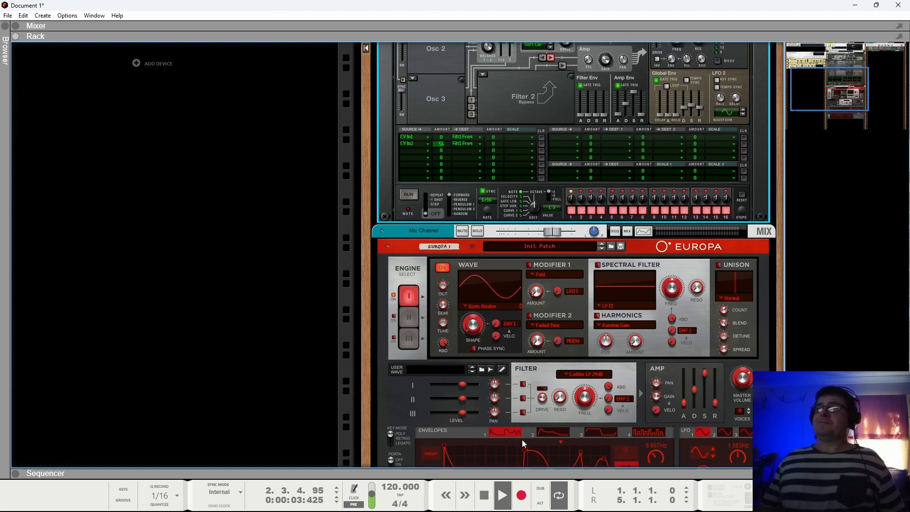
pyautogui.click(488, 501)
pyautogui.click(487, 501)
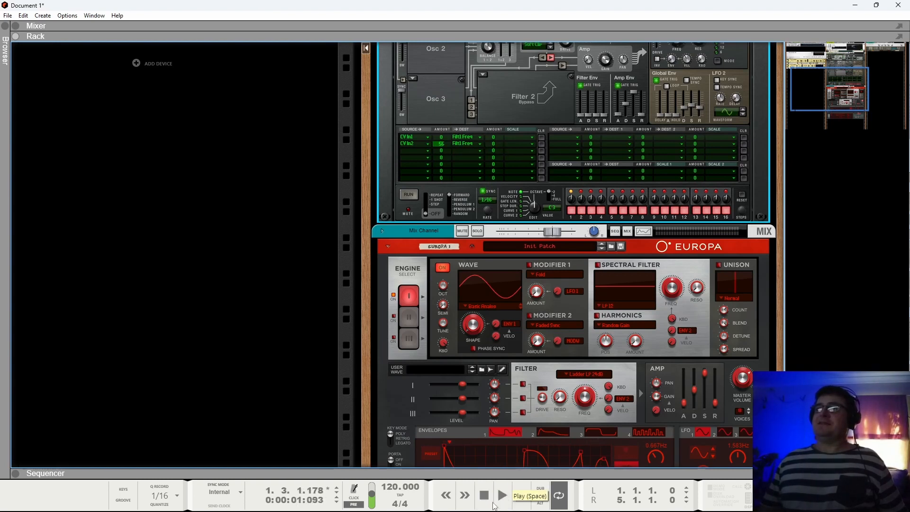
pyautogui.click(502, 495)
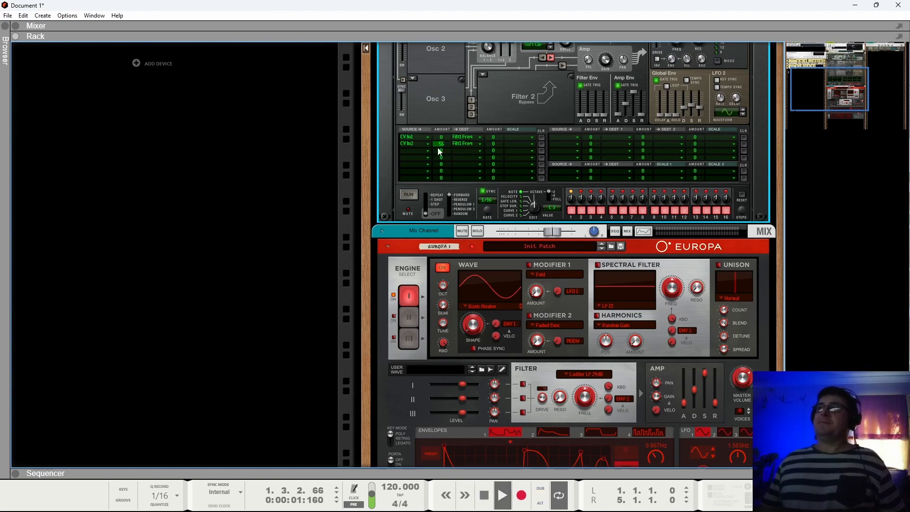
# - Raise Thor's CV In2 filter amount to 93 and reshape Europa's Envelope 1 by pulling its middle peak to the bottom
pyautogui.moveTo(442, 143); pyautogui.dragTo(453, 119)
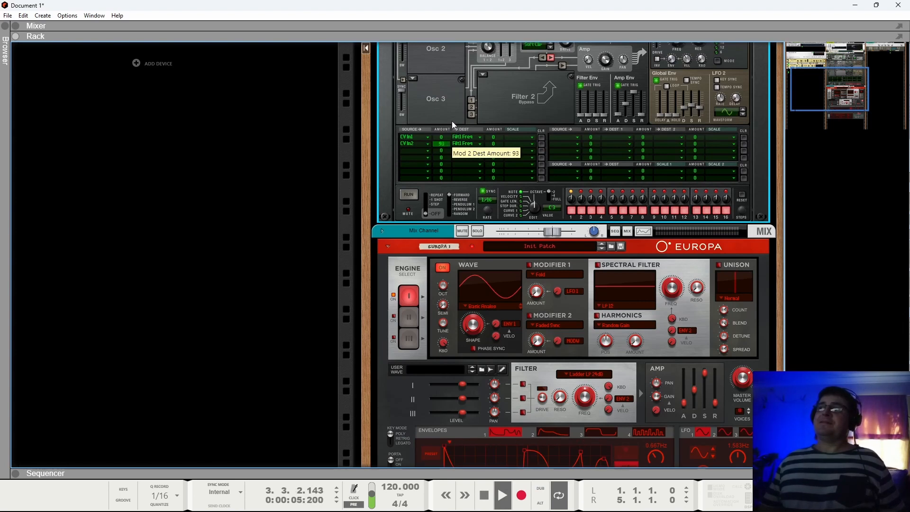
pyautogui.scroll(-4, 548, 314)
pyautogui.moveTo(525, 325); pyautogui.dragTo(502, 362)
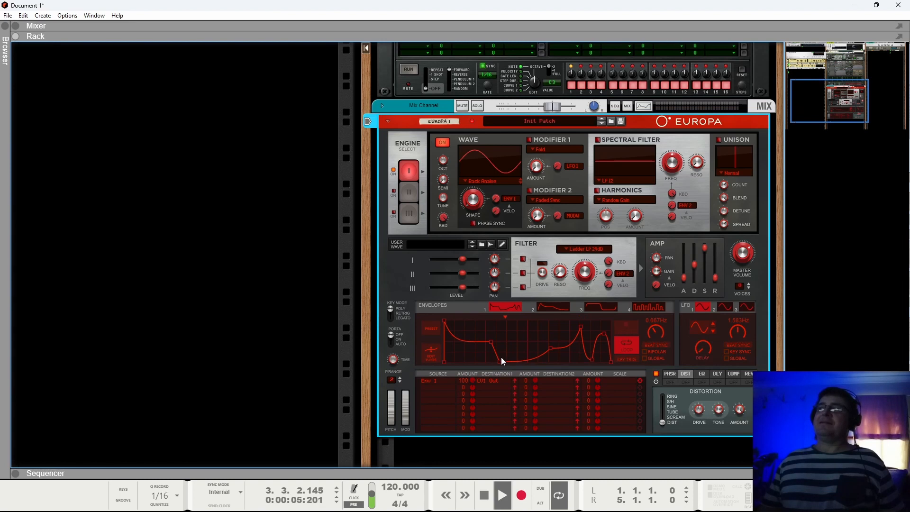
# - Set Thor's CV In1 filter amount to 70, adjust the CV In2 amount, and set Europa's Envelope 1 rate to 1.540 Hz
pyautogui.scroll(4, 523, 269)
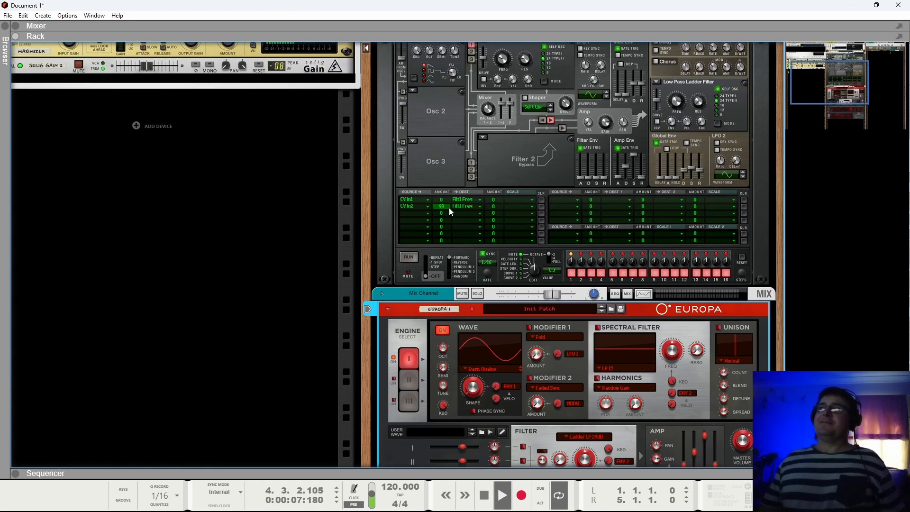
pyautogui.moveTo(446, 207); pyautogui.dragTo(453, 153)
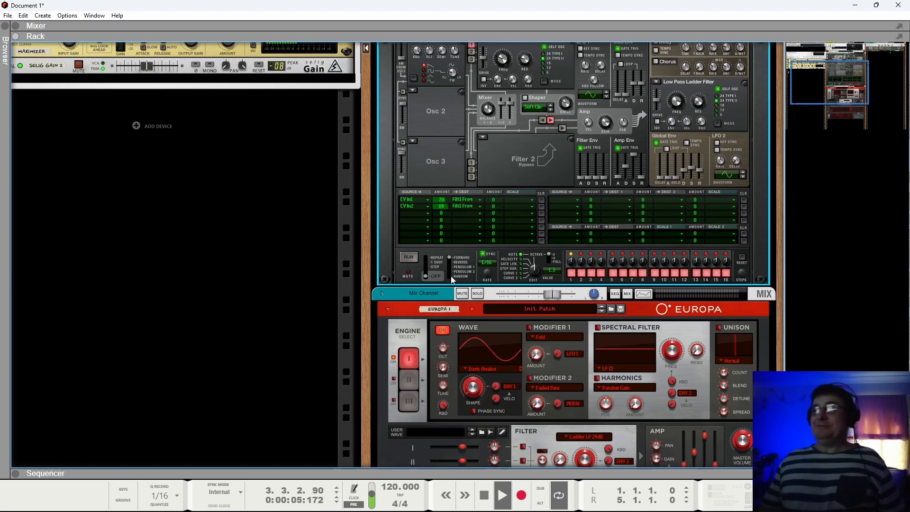
pyautogui.scroll(-3, 524, 351)
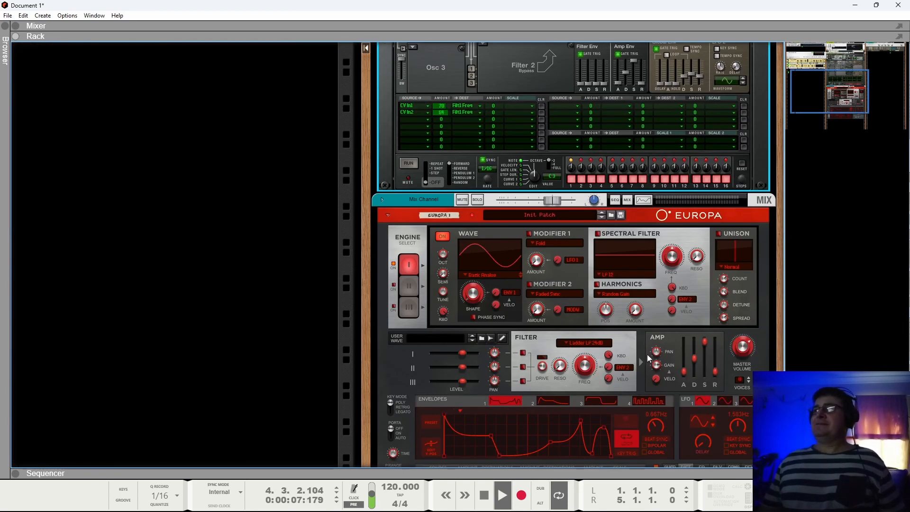
pyautogui.moveTo(659, 420); pyautogui.dragTo(657, 428)
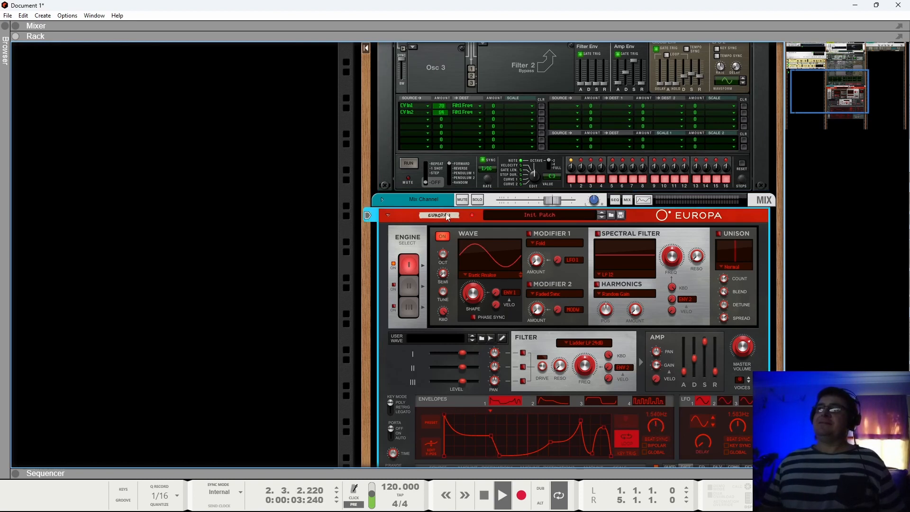
# - Set Thor's Filter 1 resonance to 112 and frequency to 333 Hz, lower both CV amounts, and stop playback
pyautogui.scroll(5, 536, 109)
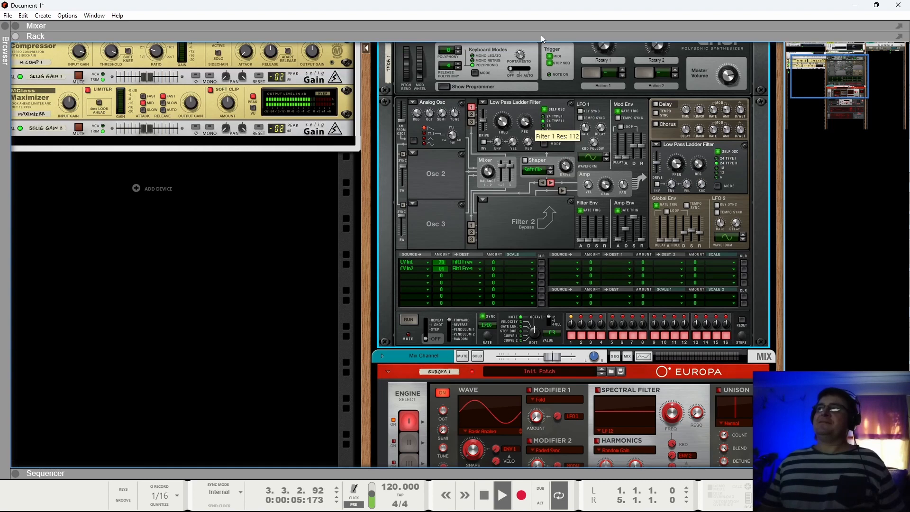
pyautogui.moveTo(502, 121); pyautogui.dragTo(505, 149)
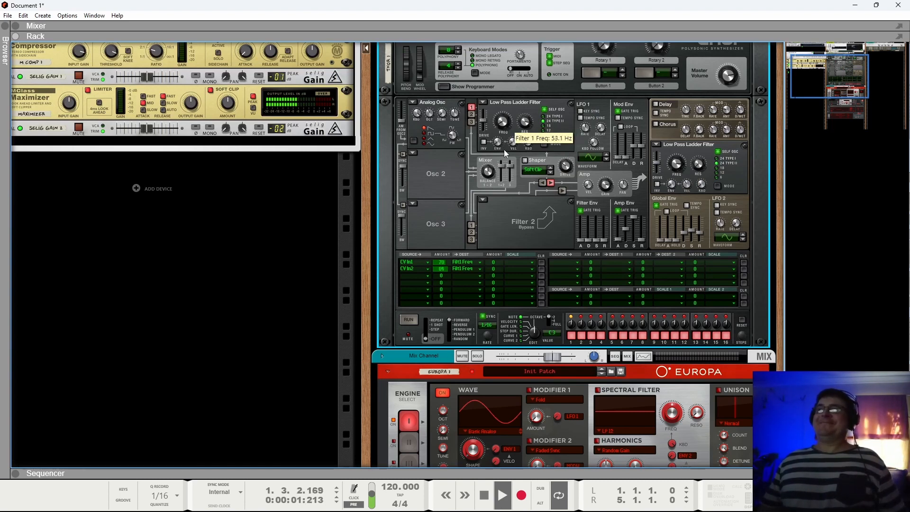
pyautogui.moveTo(443, 262); pyautogui.dragTo(445, 289)
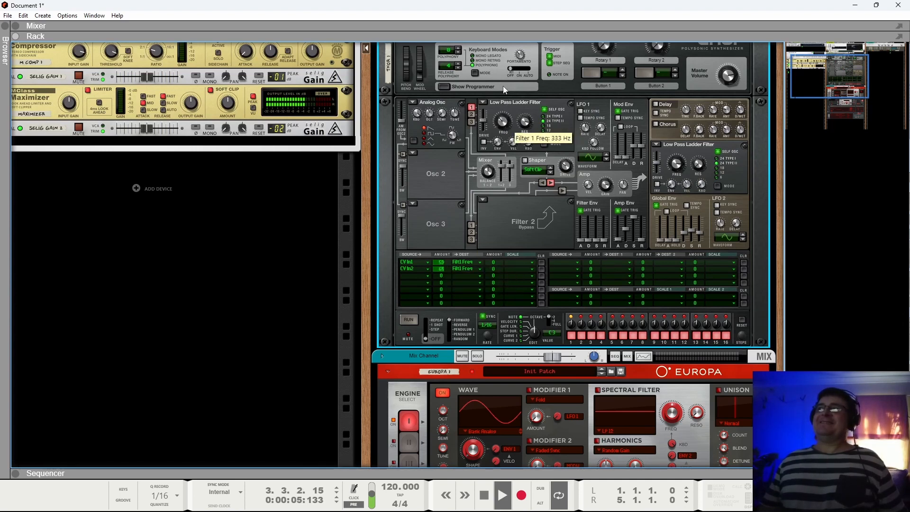
pyautogui.press('space')
# - Set Thor's CV In1 filter amount to 0 and CV In2 amount to 73, and play the loop
pyautogui.moveTo(441, 262); pyautogui.dragTo(439, 313)
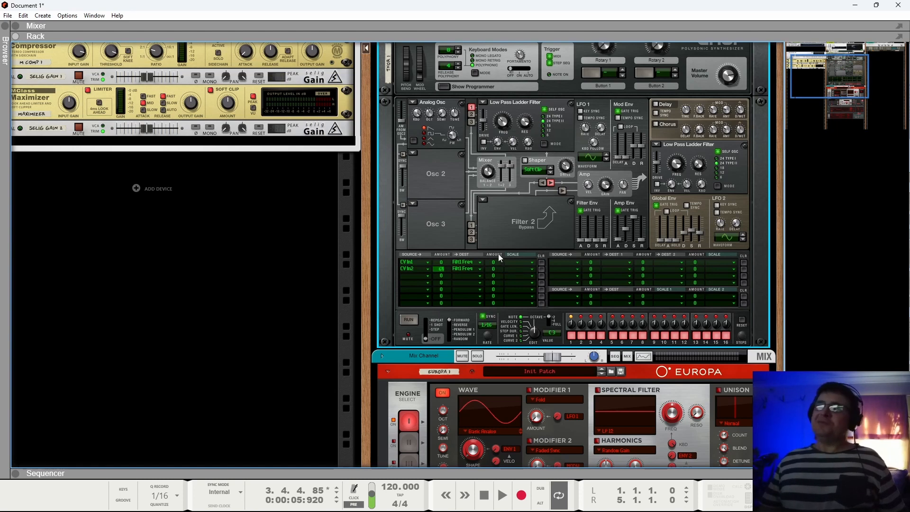
pyautogui.scroll(-5, 427, 345)
pyautogui.press('space')
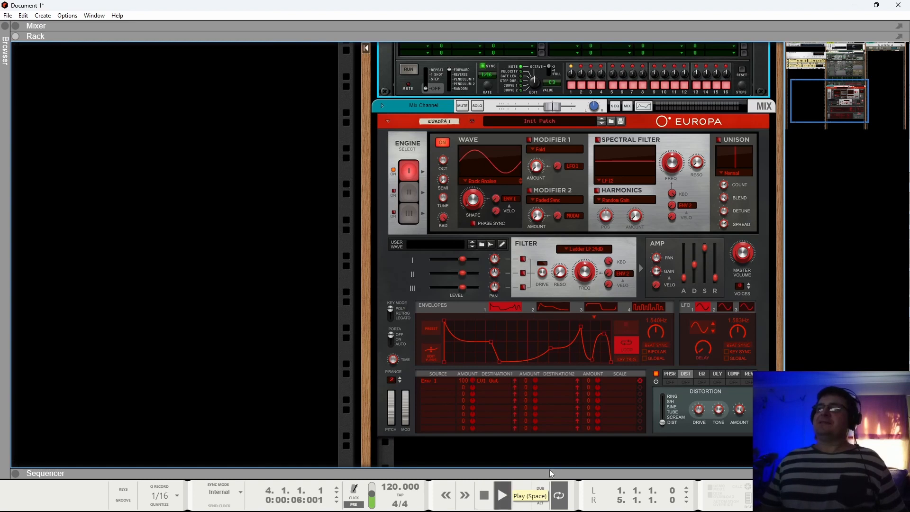
pyautogui.scroll(3, 417, 365)
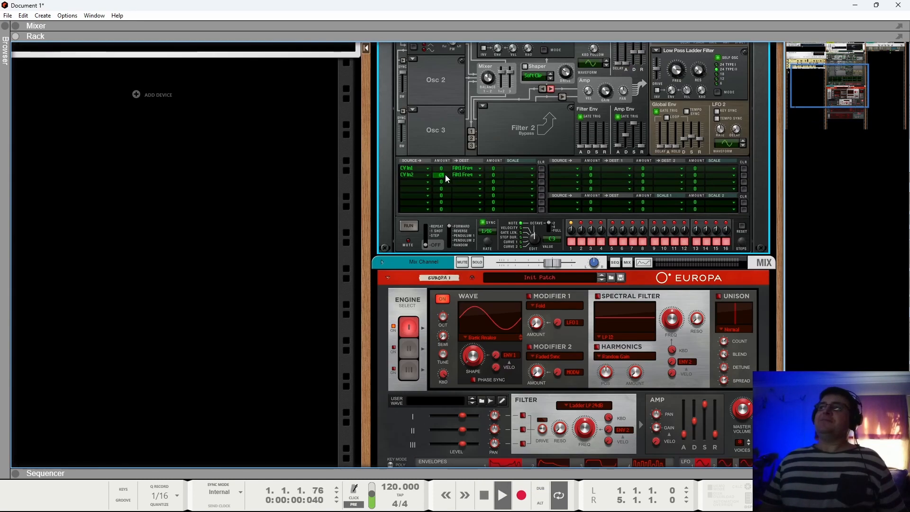
# - Slow Europa's Envelope 1 rate to 0.252 Hz during playback and stop the loop
pyautogui.scroll(-2, 583, 413)
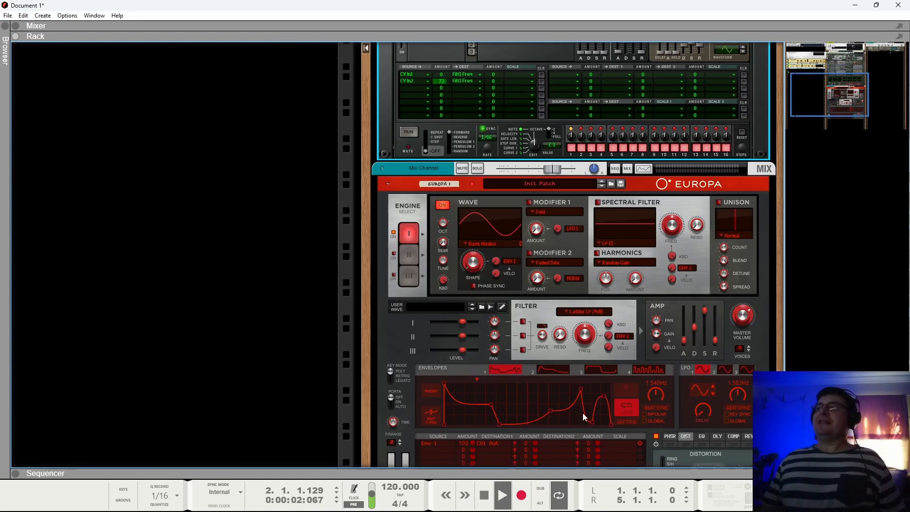
pyautogui.click(657, 411)
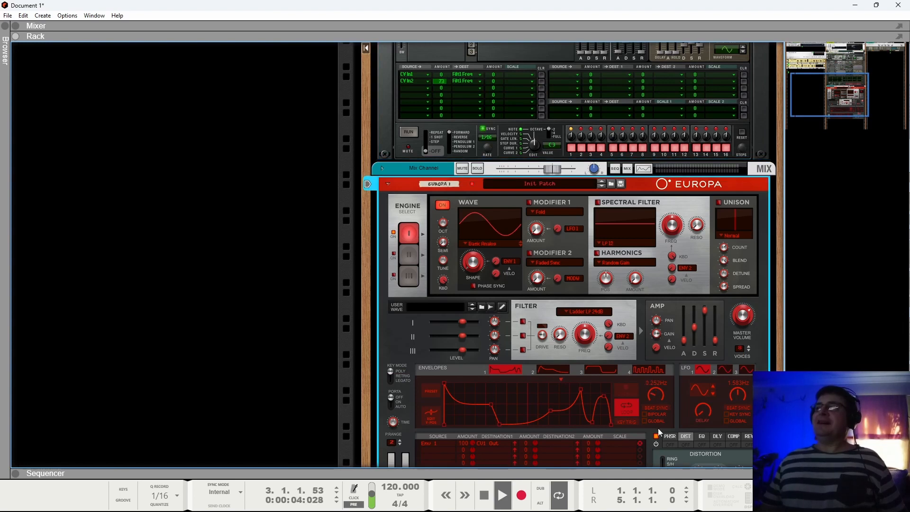
pyautogui.scroll(3, 658, 428)
pyautogui.scroll(5, 389, 225)
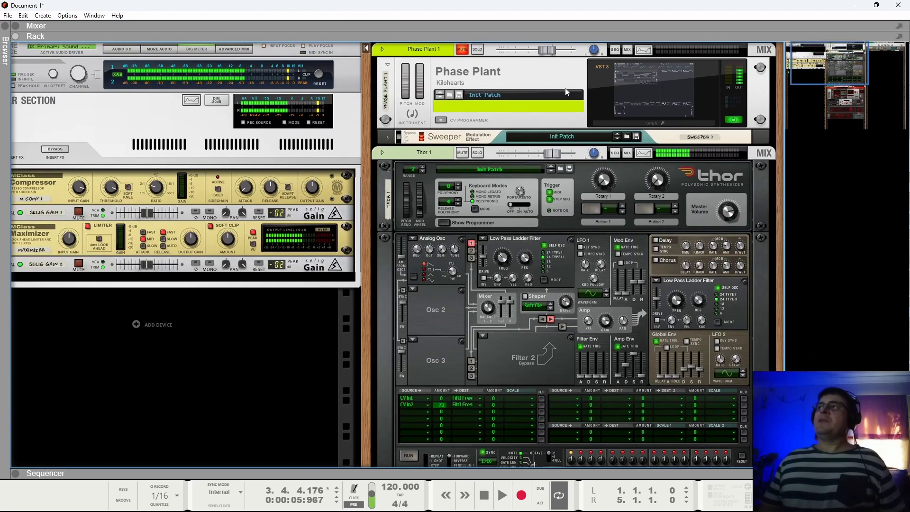
# - Fold the Thor and Europa devices in the rack
pyautogui.click(430, 140)
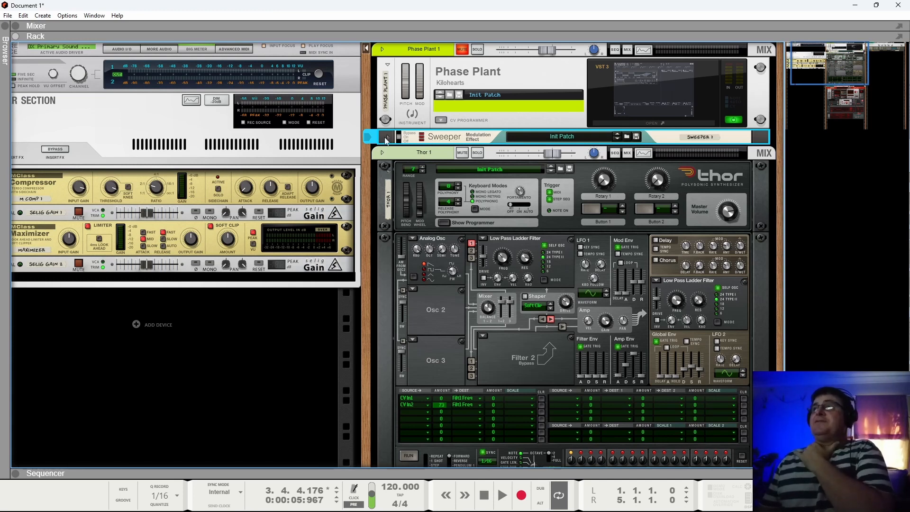
pyautogui.click(388, 172)
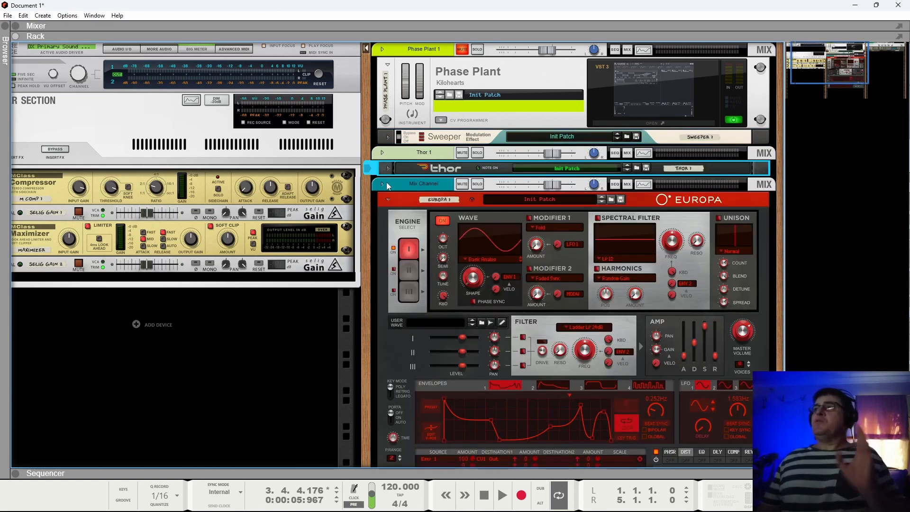
pyautogui.click(387, 200)
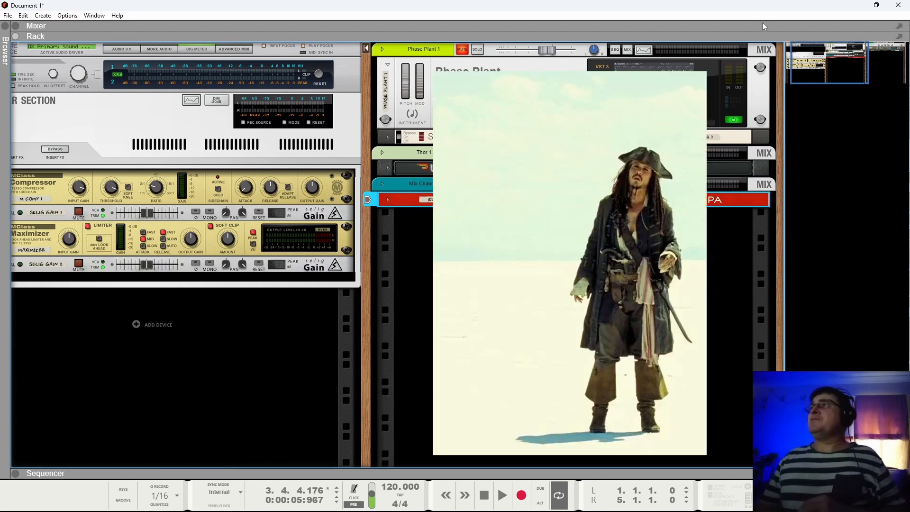
# - Solo the Trumpet mix channel in the neighbouring rack column and select its Reference 5 device
pyautogui.moveTo(813, 62); pyautogui.dragTo(854, 61)
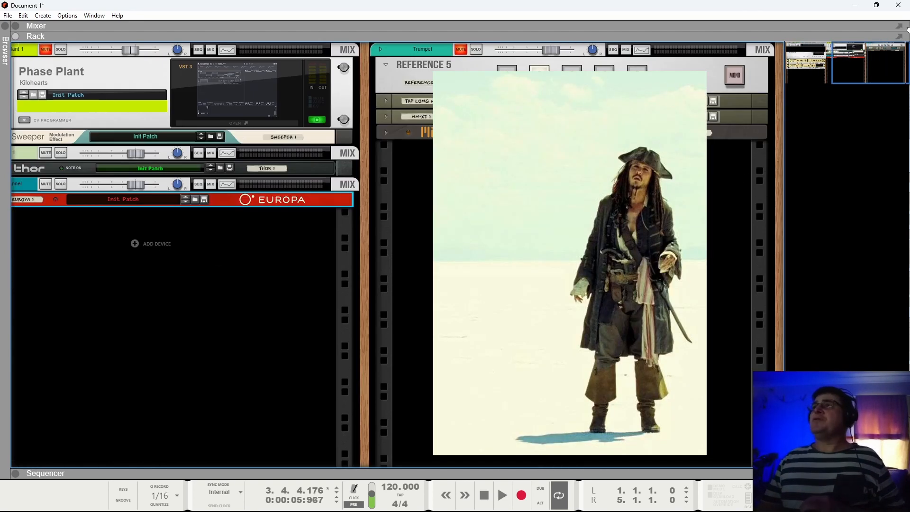
pyautogui.click(476, 49)
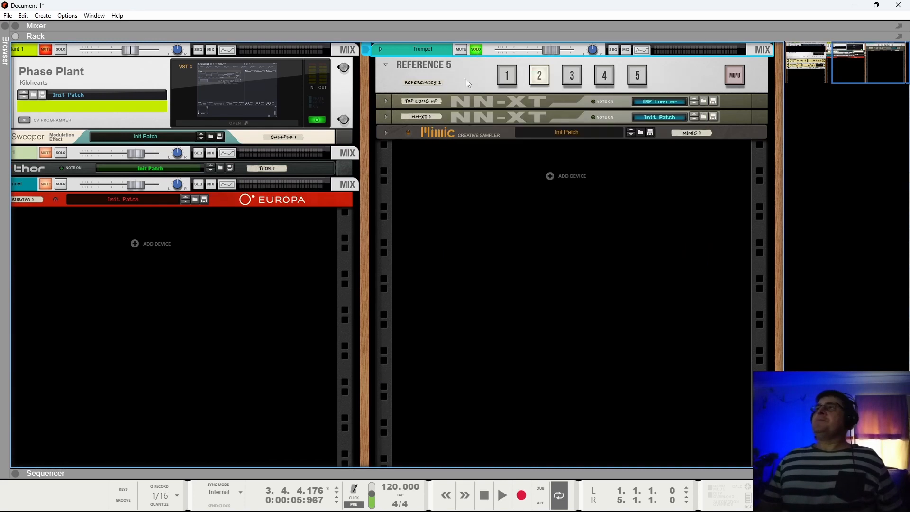
pyautogui.click(508, 77)
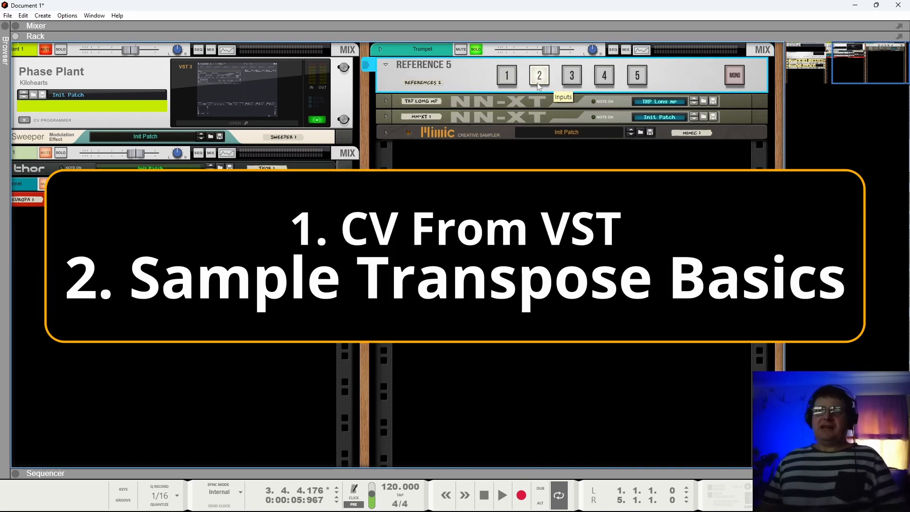
# - Select the TRP Long mp sampler, open the sequencer below the rack, and make the NN-XT 1 track active
pyautogui.click(405, 102)
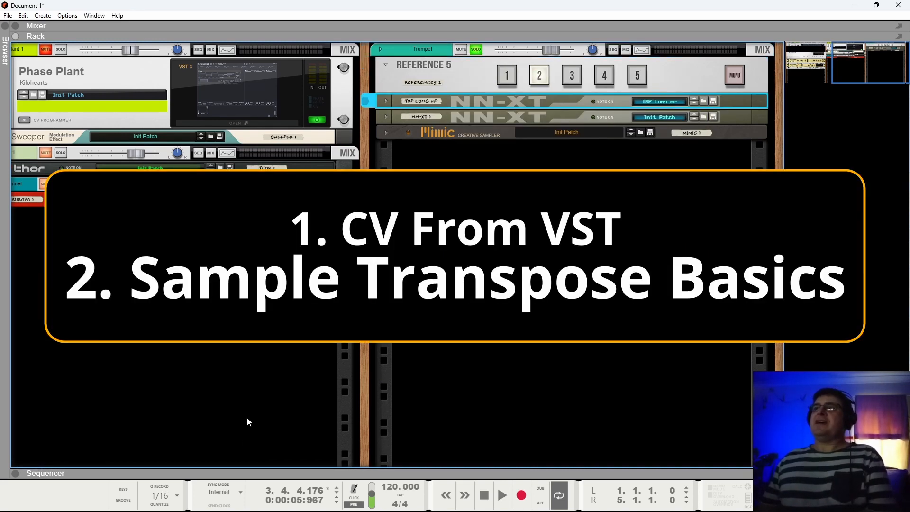
pyautogui.moveTo(245, 477); pyautogui.dragTo(222, 266)
pyautogui.click(39, 429)
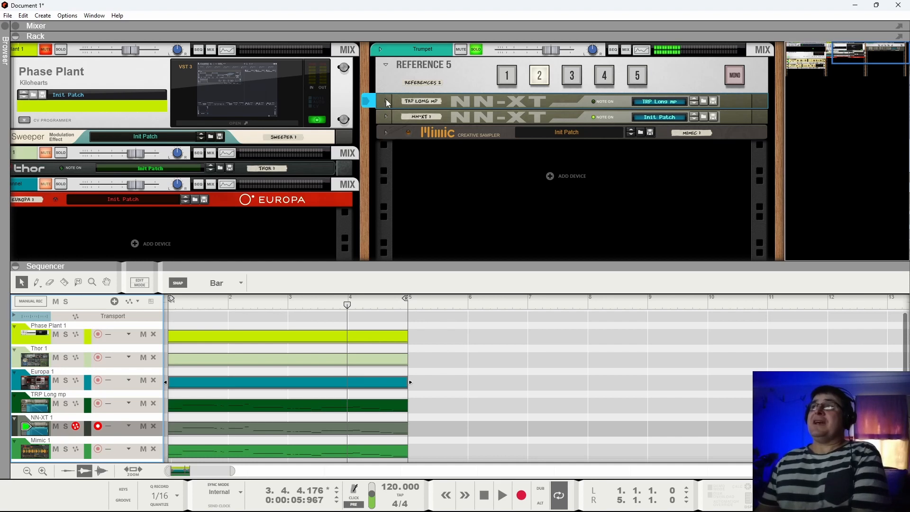
# - Unfold the NN-XT 1 sampler and set the play mode of the TRP_MP(C3).aif sample to FW-LOOP
pyautogui.click(386, 116)
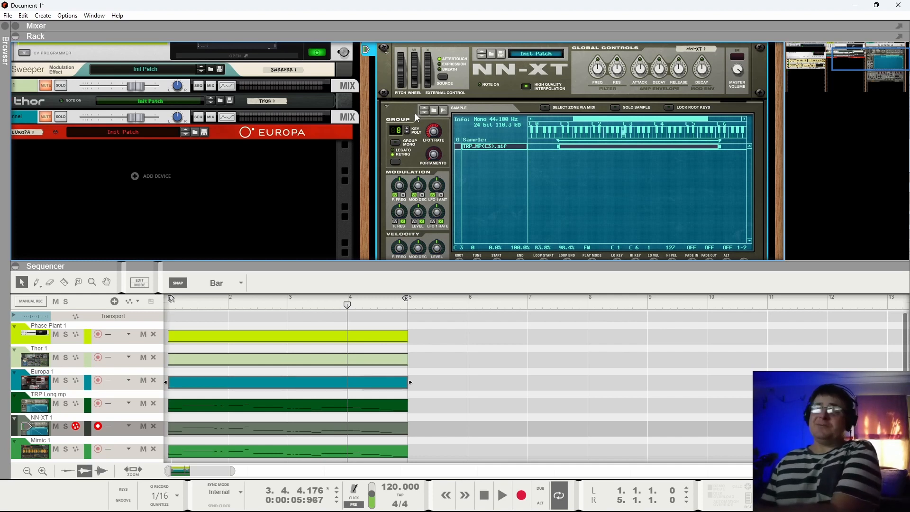
pyautogui.scroll(-1, 561, 193)
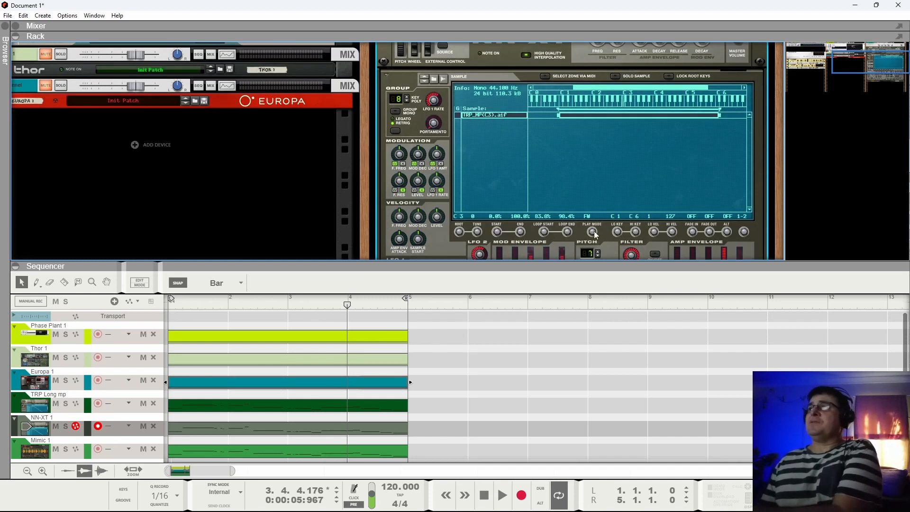
pyautogui.moveTo(595, 235); pyautogui.dragTo(596, 164)
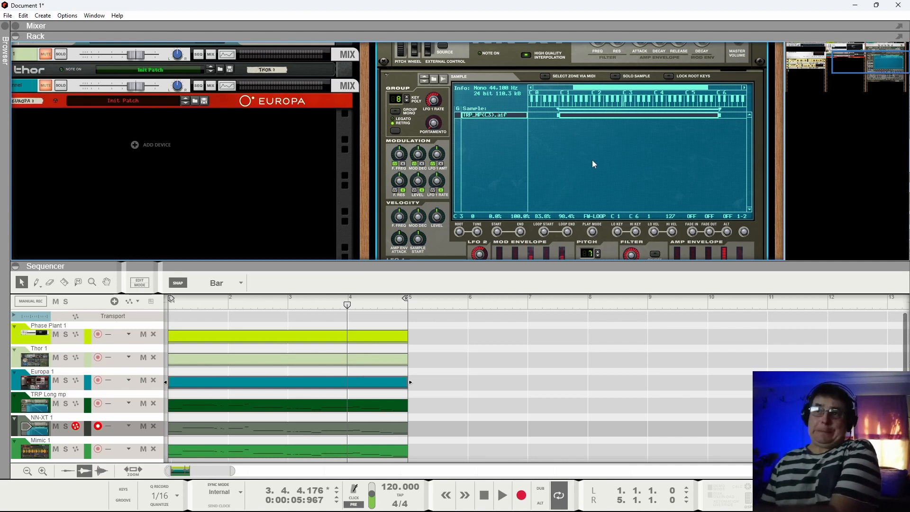
# - Fold NN-XT 1, unfold the Mimic sampler, and make the Mimic 1 track active
pyautogui.scroll(3, 562, 163)
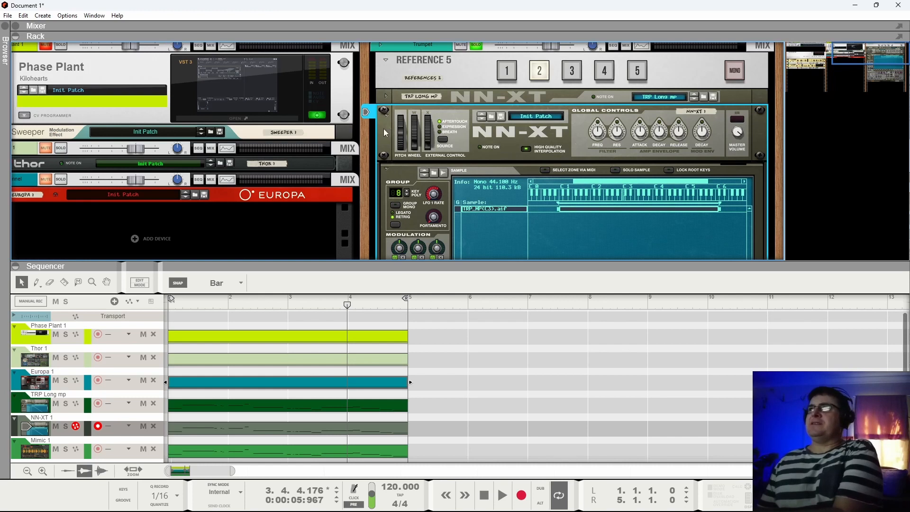
pyautogui.click(387, 118)
pyautogui.scroll(-2, 388, 130)
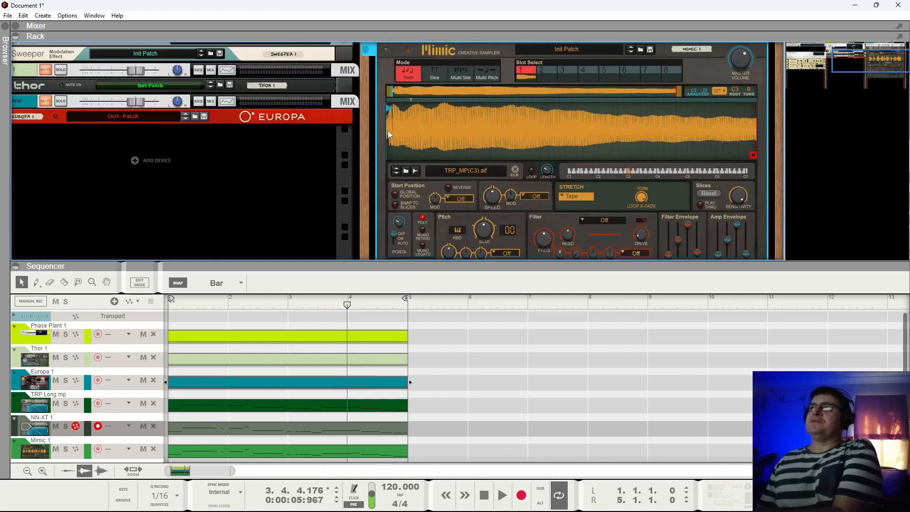
pyautogui.click(27, 459)
pyautogui.scroll(1, 508, 200)
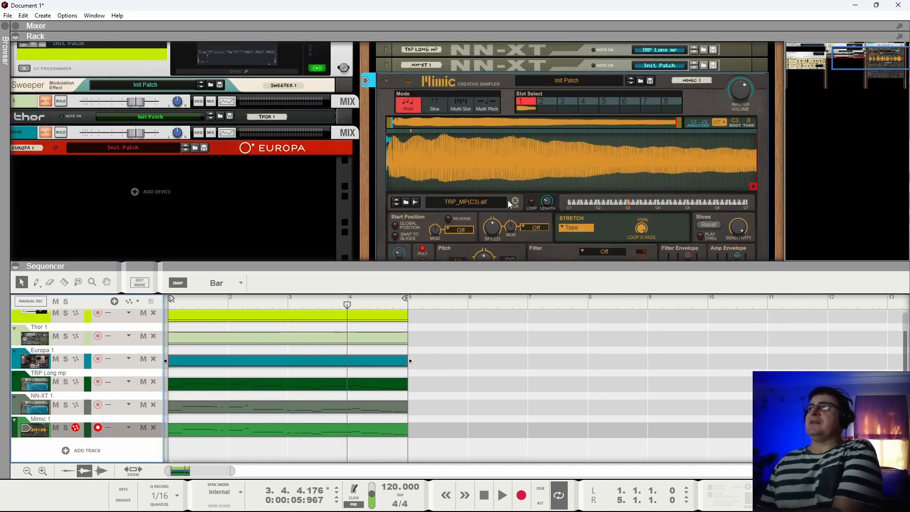
# - Set the Mimic sampler's stretch mode to Vocal and look over its lower controls
pyautogui.click(579, 226)
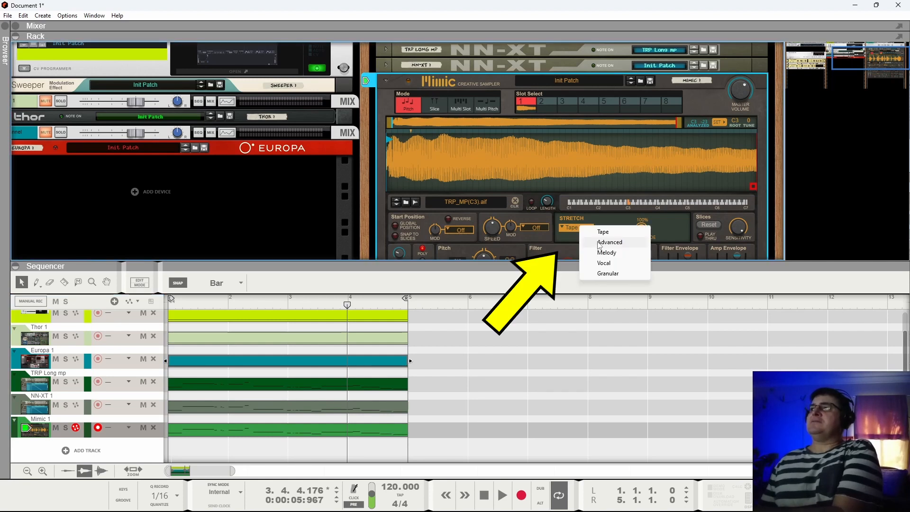
pyautogui.click(603, 263)
pyautogui.scroll(2, 603, 208)
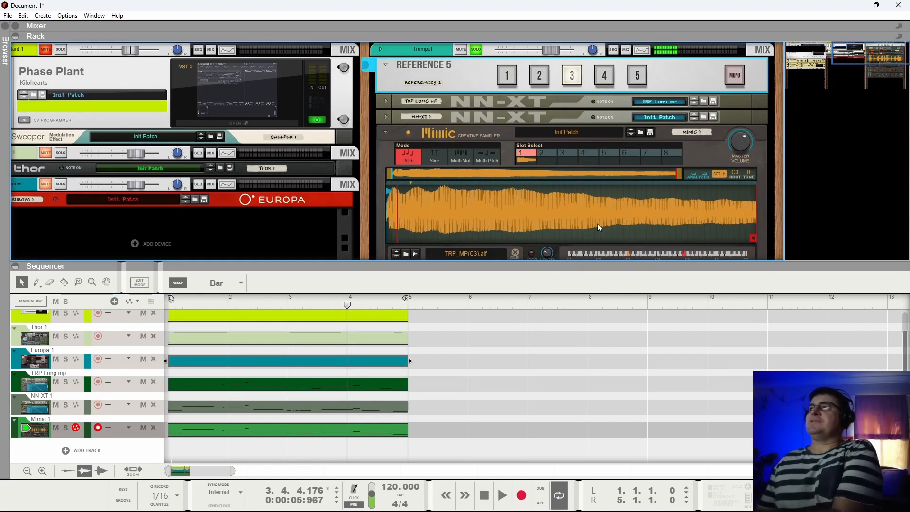
pyautogui.scroll(-4, 603, 207)
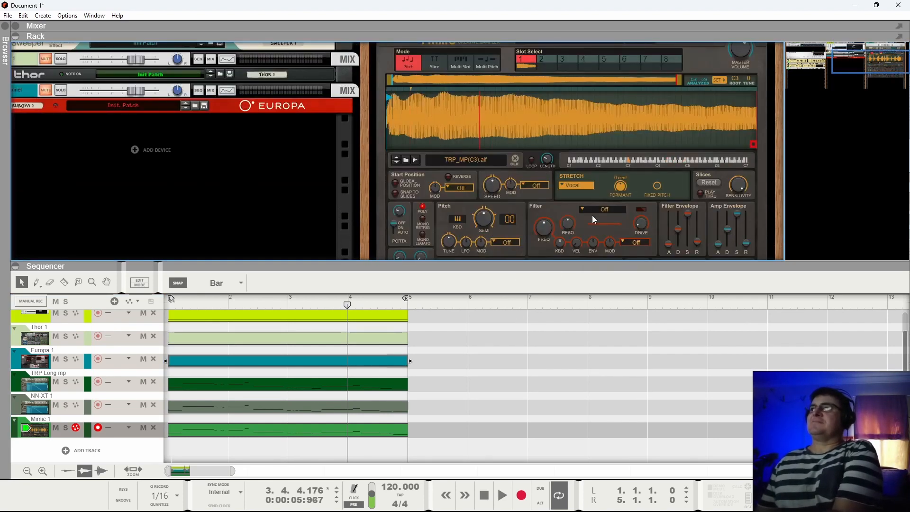
pyautogui.scroll(-4, 604, 206)
pyautogui.scroll(-1, 605, 204)
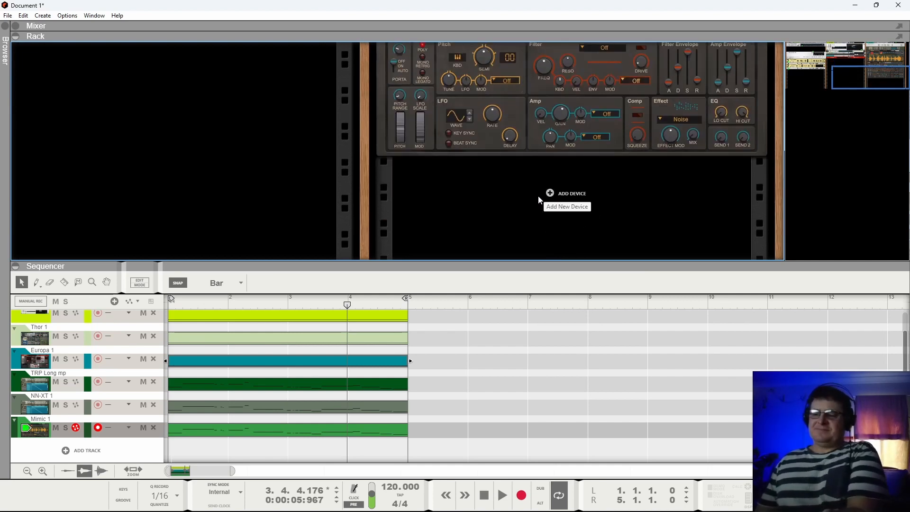
# - Change Mimic's stretch mode to Melody
pyautogui.scroll(6, 605, 164)
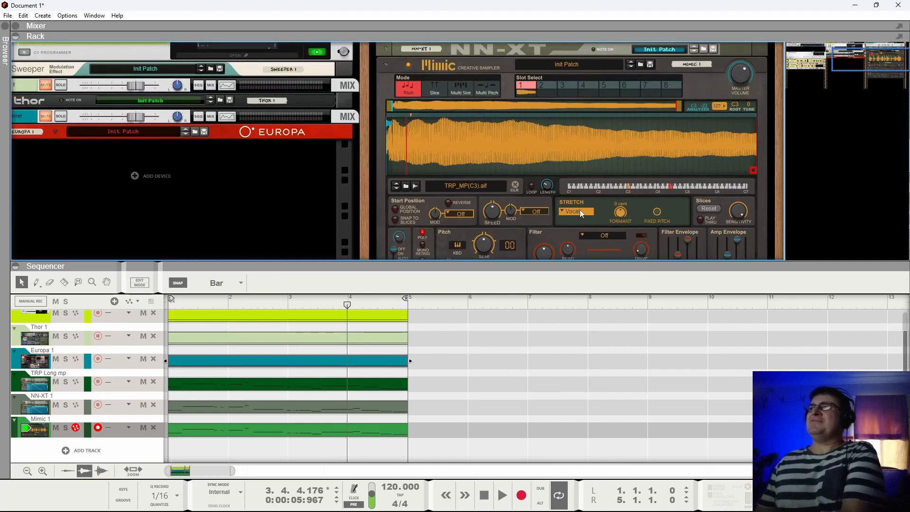
pyautogui.click(582, 211)
pyautogui.click(601, 237)
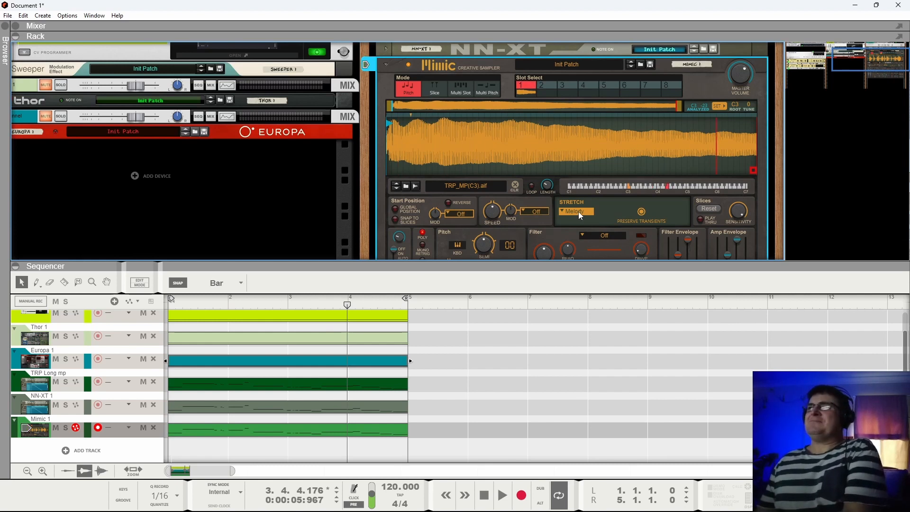
# - Switch Reference 5 to input 1, make the TRP Long mp track active, and play the loop from the start
pyautogui.scroll(3, 578, 211)
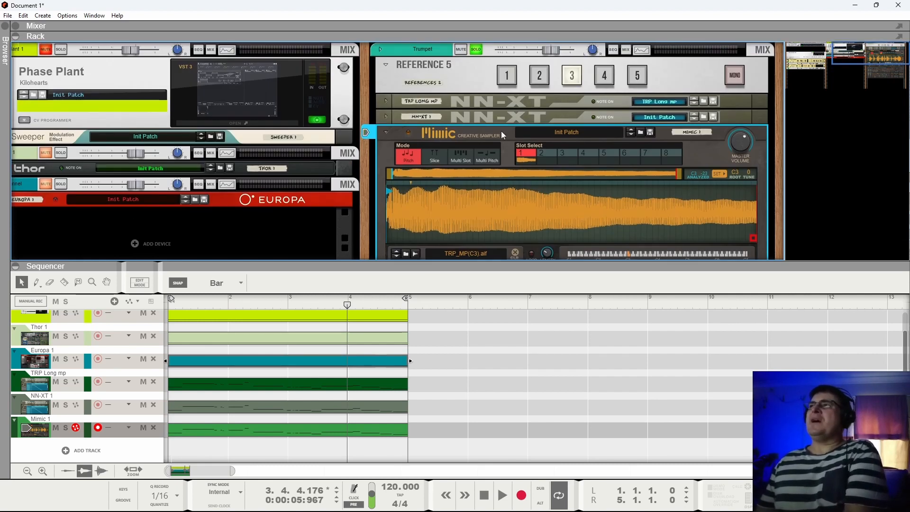
pyautogui.click(503, 73)
pyautogui.click(50, 386)
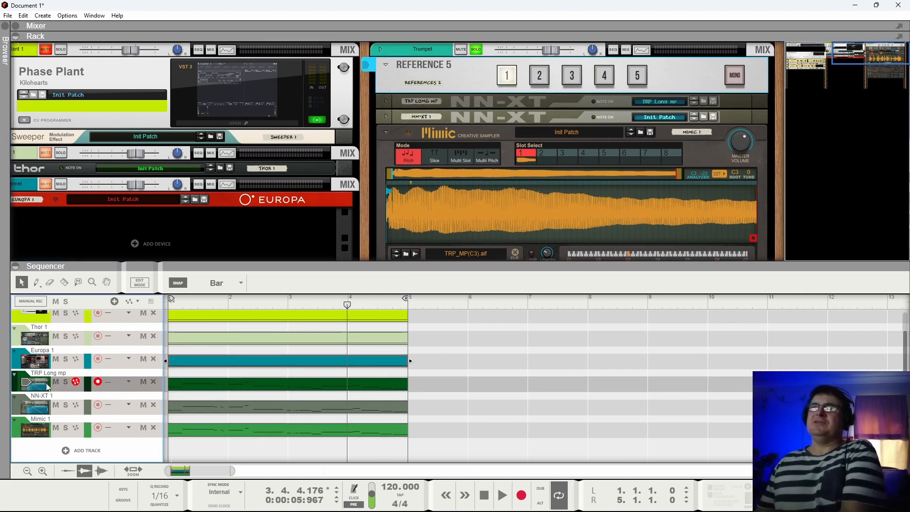
pyautogui.click(484, 495)
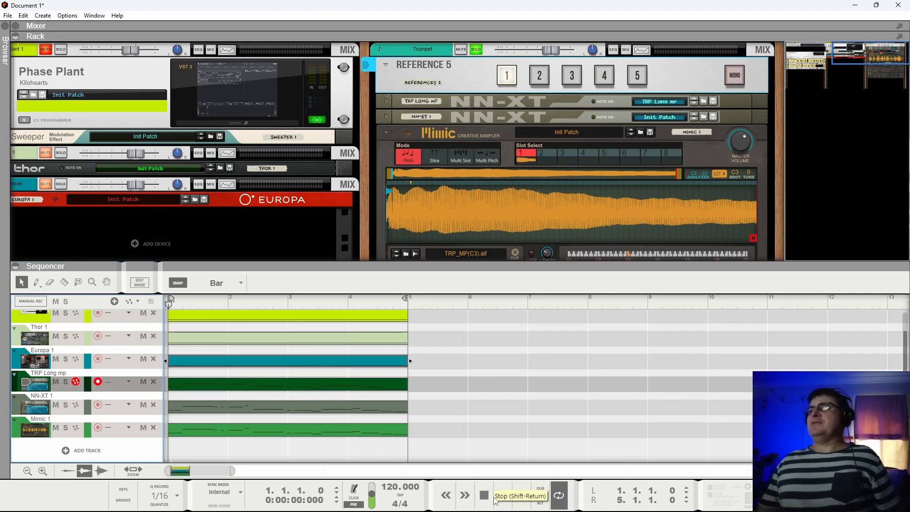
pyautogui.click(502, 495)
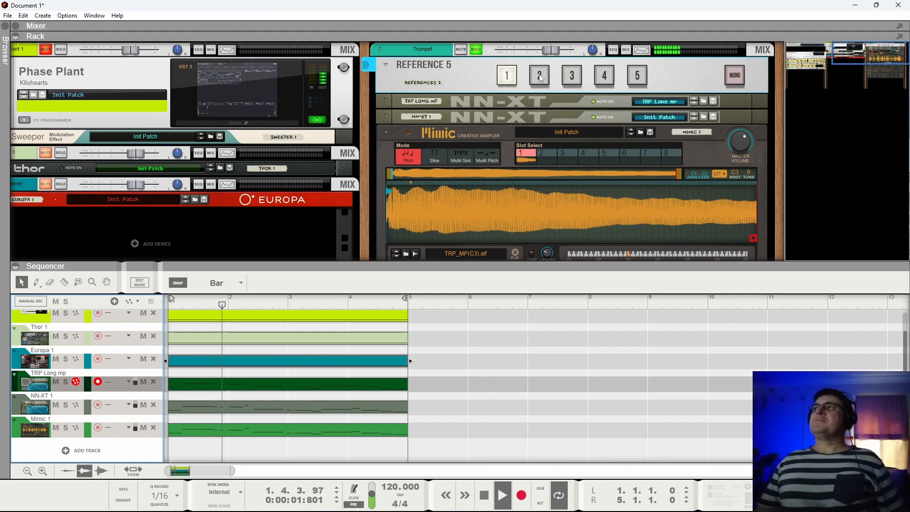
# - Unfold the TRP Long mp sampler to examine its key zones during playback, and fold it again
pyautogui.click(385, 101)
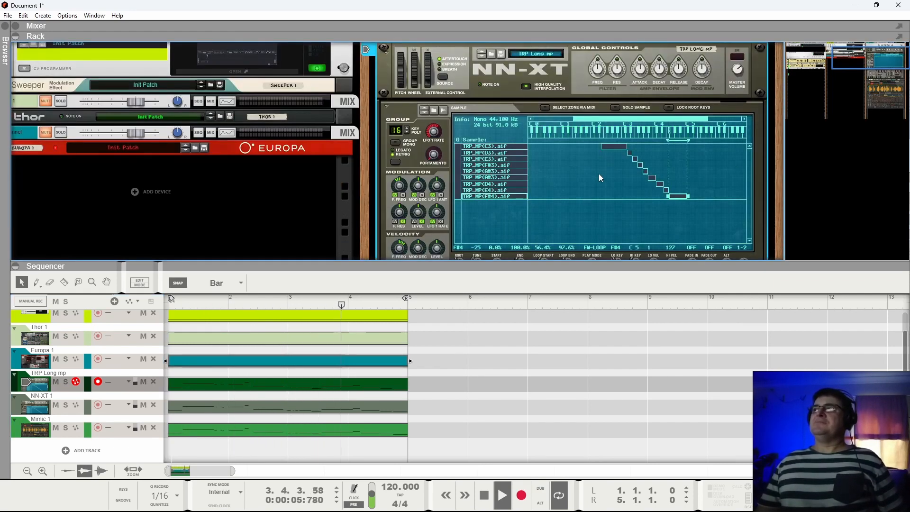
pyautogui.click(387, 108)
pyautogui.scroll(2, 508, 137)
pyautogui.click(386, 102)
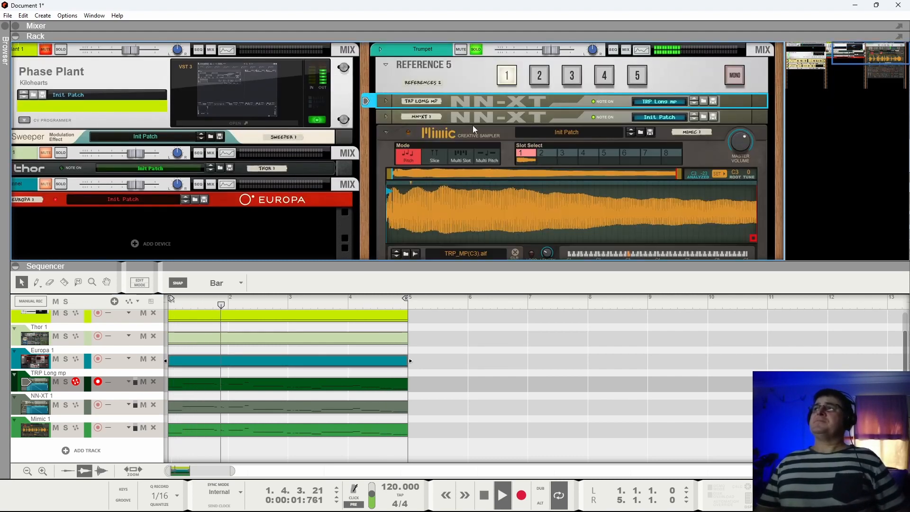
# - Audition Reference 5 input 2 and switch to input 3 while the loop plays
pyautogui.click(541, 84)
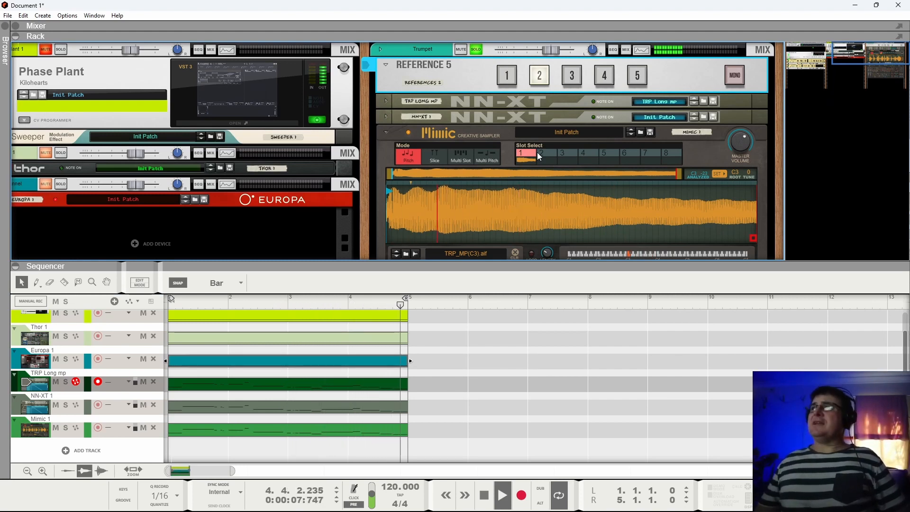
pyautogui.click(572, 78)
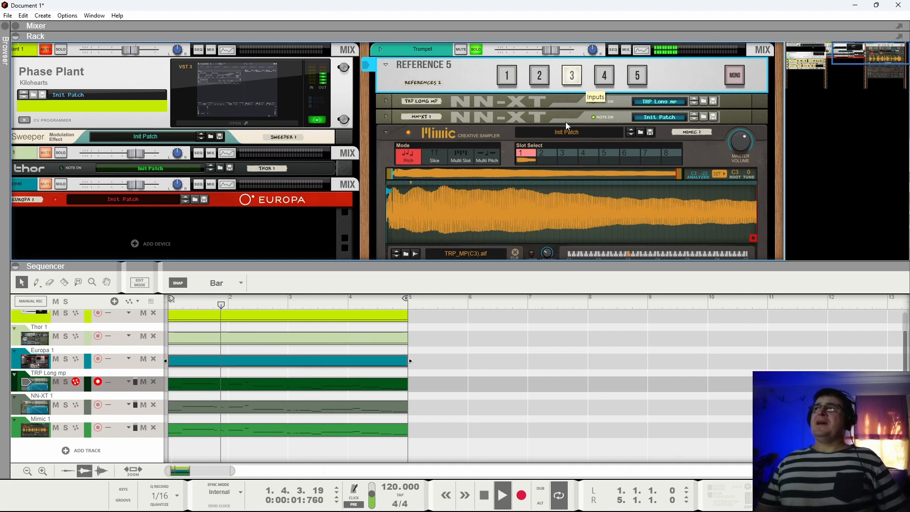
# - Compare Mimic's Advanced and Vocal stretch modes during playback, leaving the mode set to Advanced
pyautogui.scroll(-3, 524, 186)
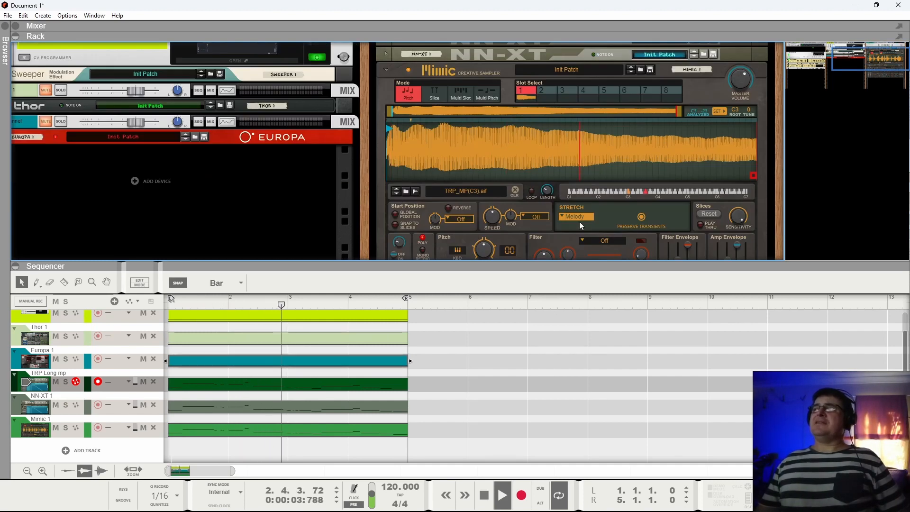
pyautogui.click(578, 216)
pyautogui.click(608, 234)
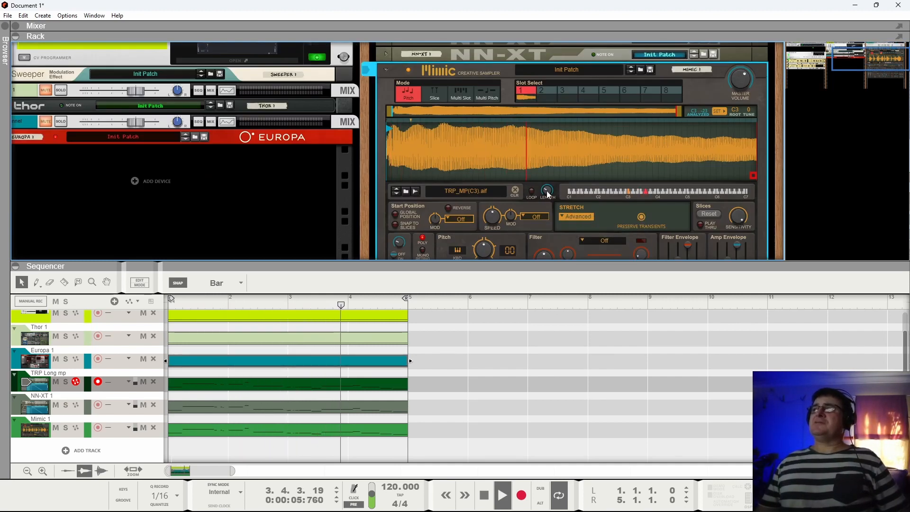
pyautogui.click(576, 217)
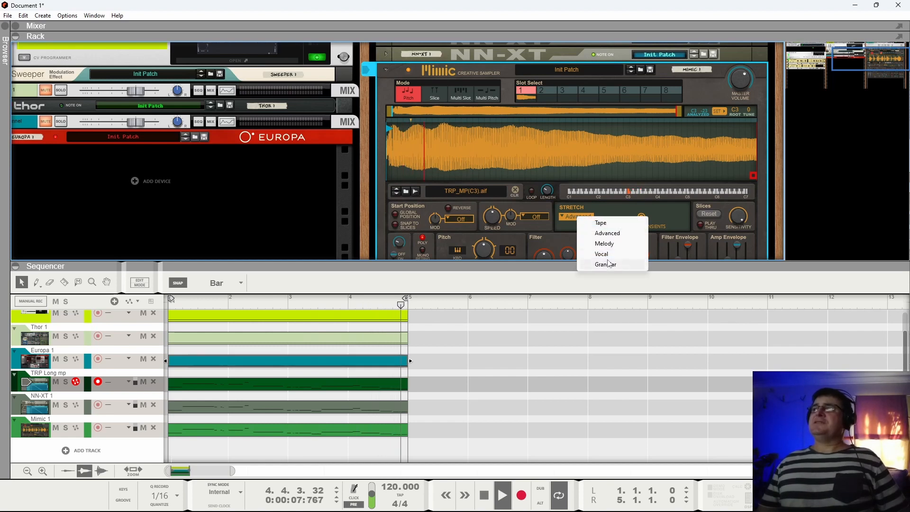
pyautogui.click(612, 256)
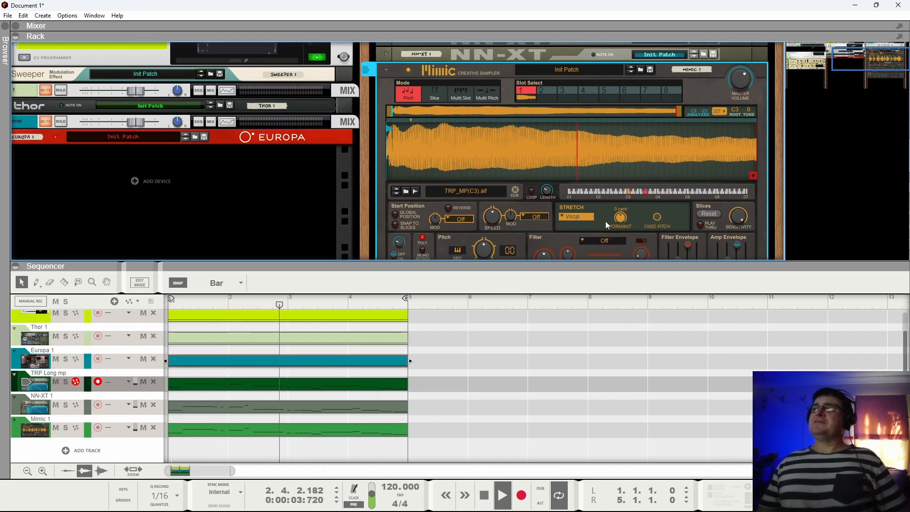
pyautogui.click(571, 218)
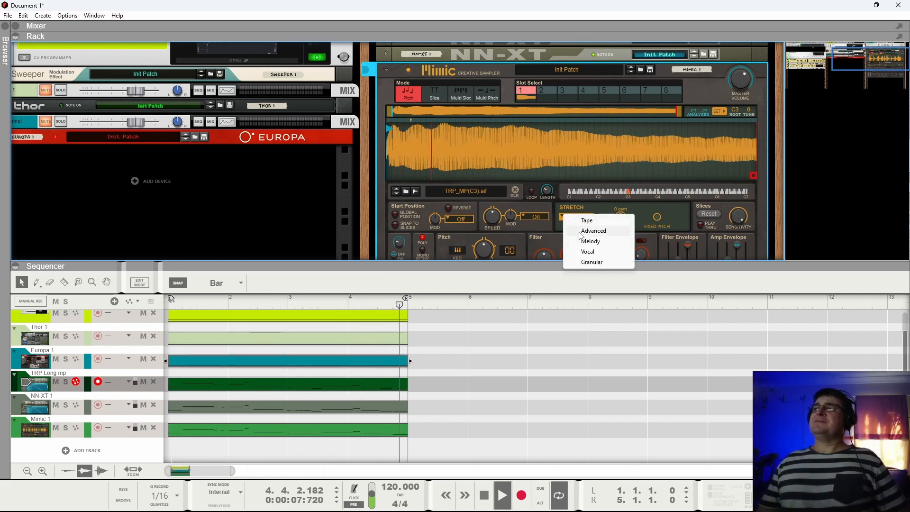
pyautogui.click(593, 231)
# - Switch Reference 5 back to input 1 and stop playback
pyautogui.scroll(3, 569, 183)
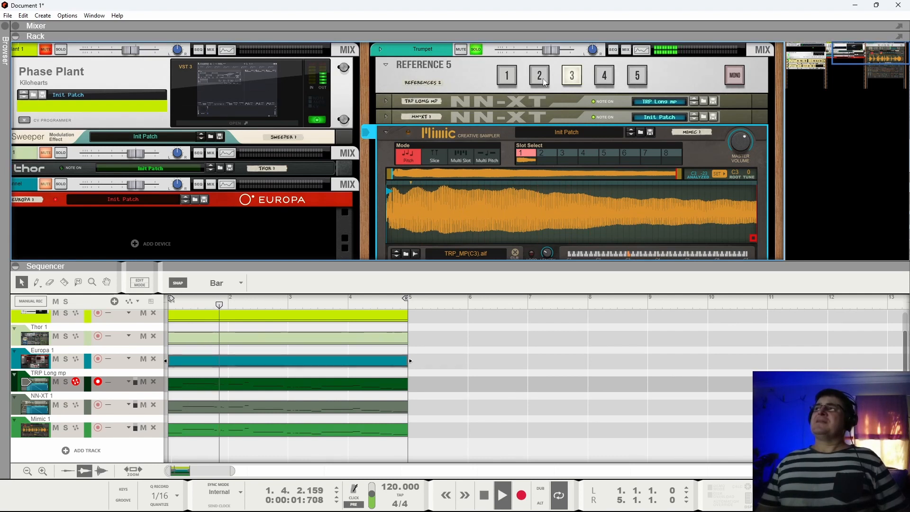
pyautogui.click(505, 79)
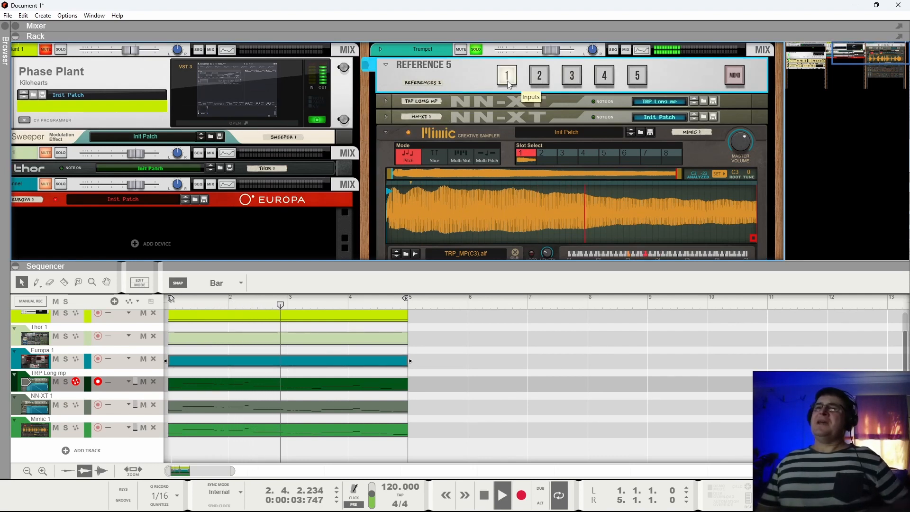
pyautogui.press('space')
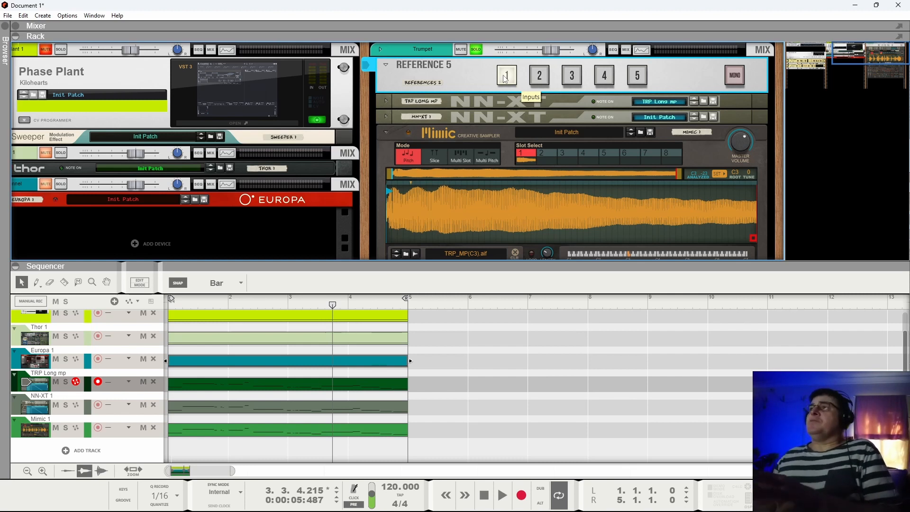
# - Switch Reference 5 to input 2 and make the NN-XT 1 track active
pyautogui.click(543, 78)
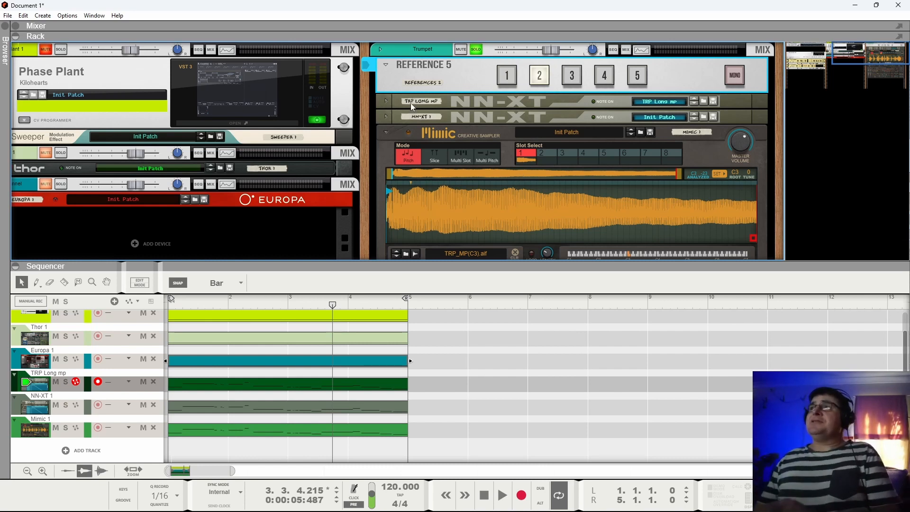
pyautogui.click(40, 408)
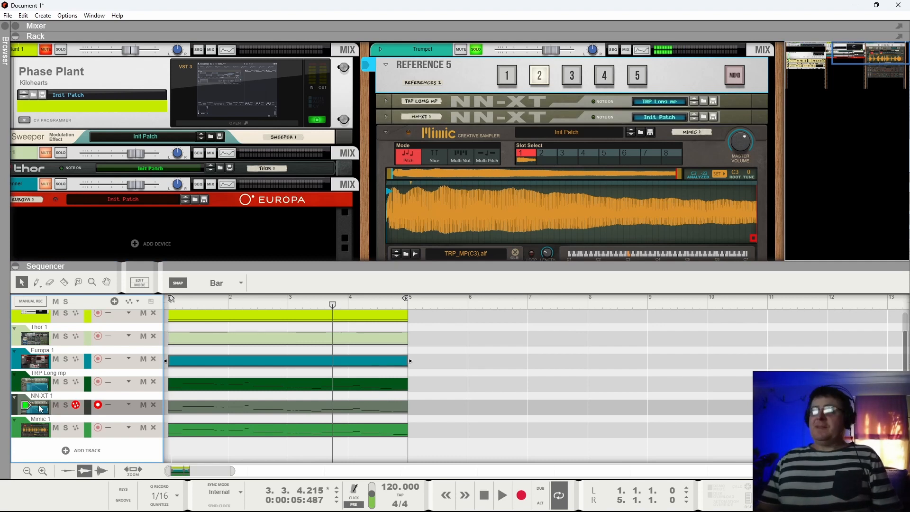
# - Unfold the NN-XT 1 sampler, examine its single-sample key mapping and parameter controls, and fold it again
pyautogui.click(388, 116)
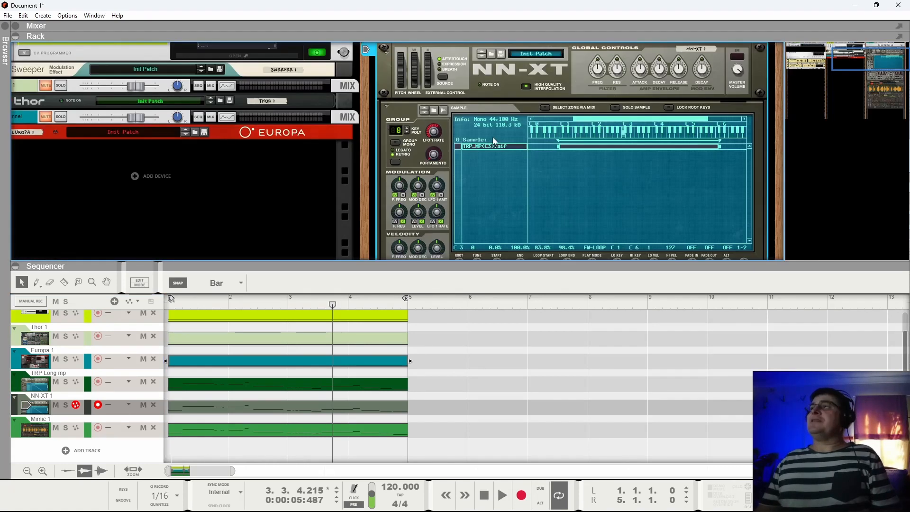
pyautogui.click(594, 255)
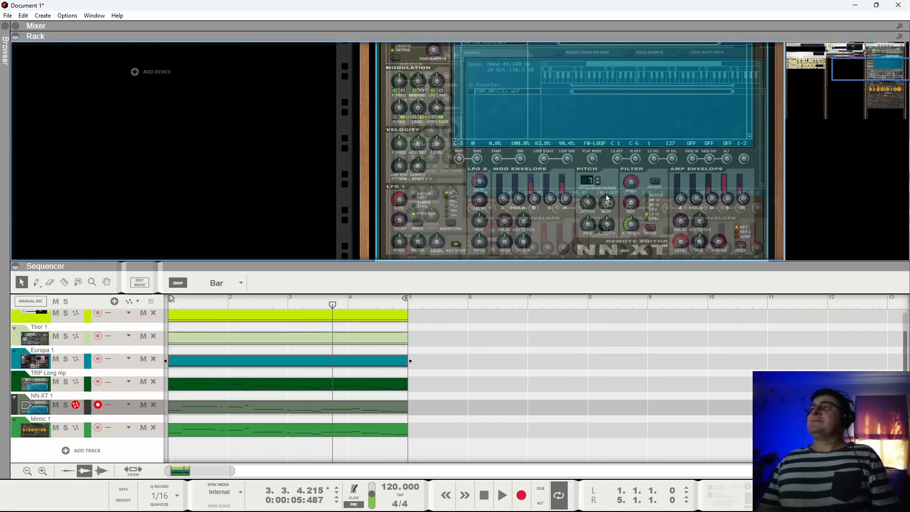
pyautogui.scroll(3, 587, 239)
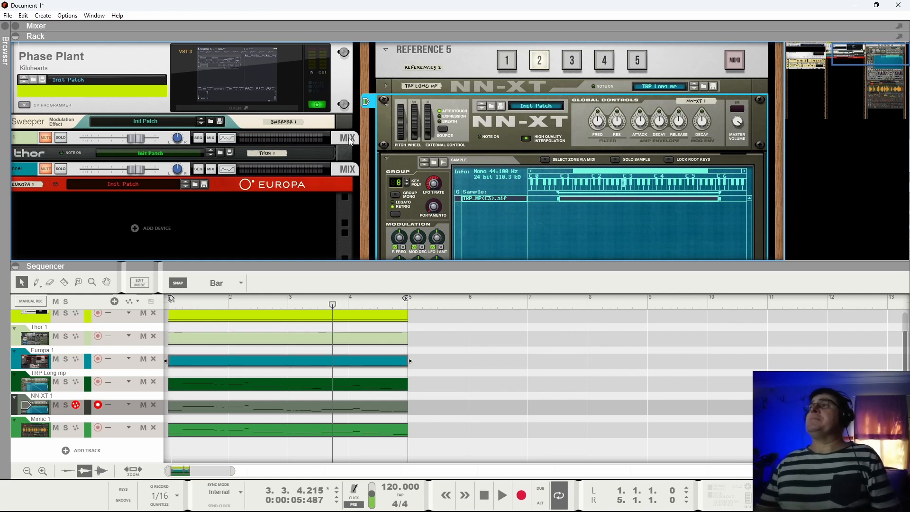
pyautogui.click(387, 109)
pyautogui.scroll(1, 417, 189)
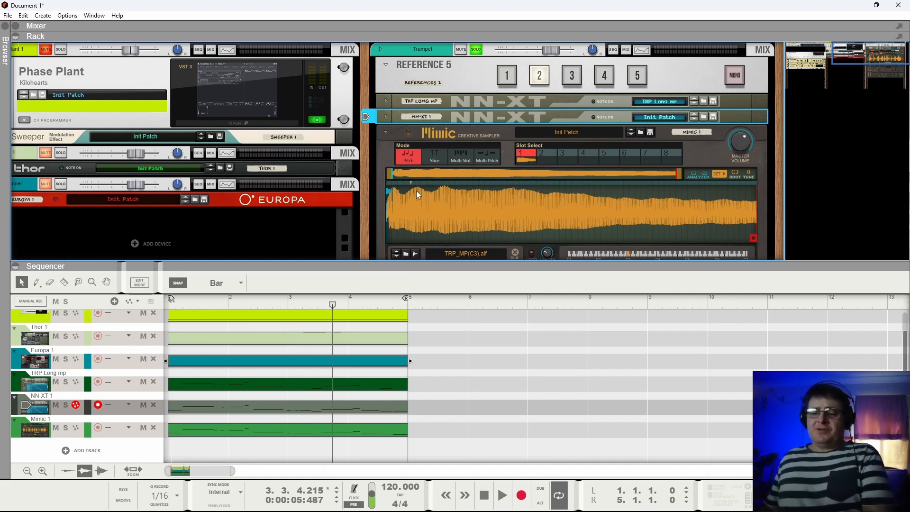
# - Play the loop from the start, comparing Reference 5 inputs 2, 1 and 3, and stop playback on input 3
pyautogui.click(544, 83)
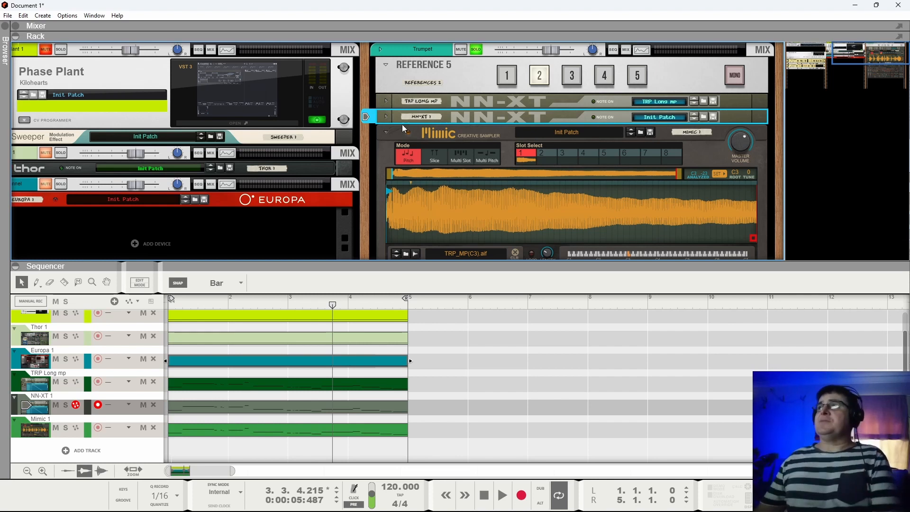
pyautogui.click(484, 495)
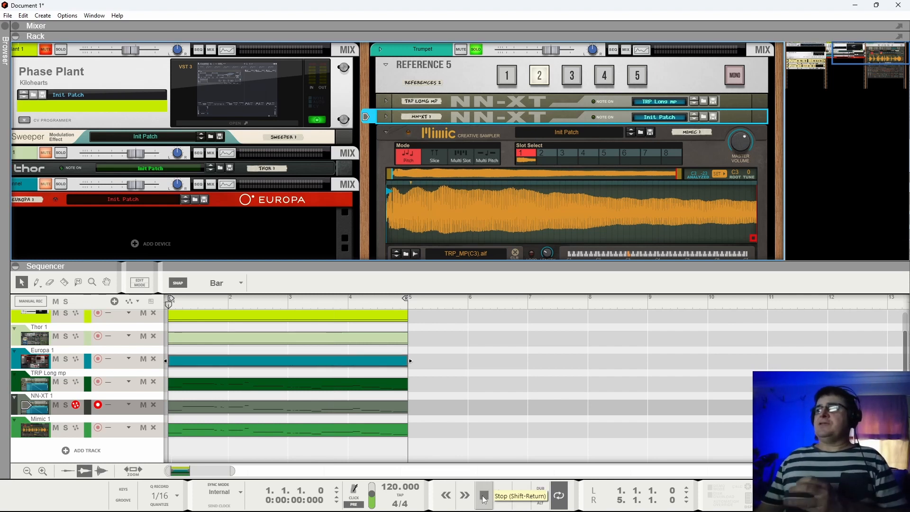
pyautogui.click(502, 495)
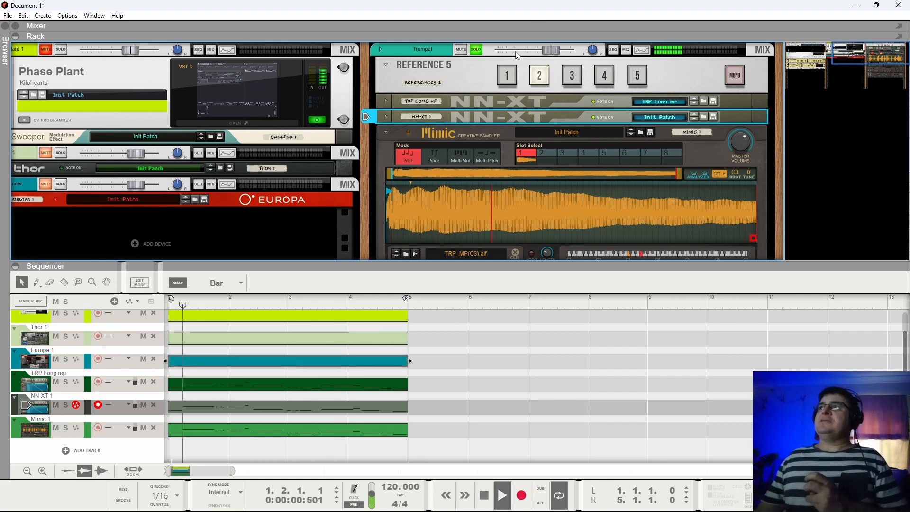
pyautogui.click(506, 78)
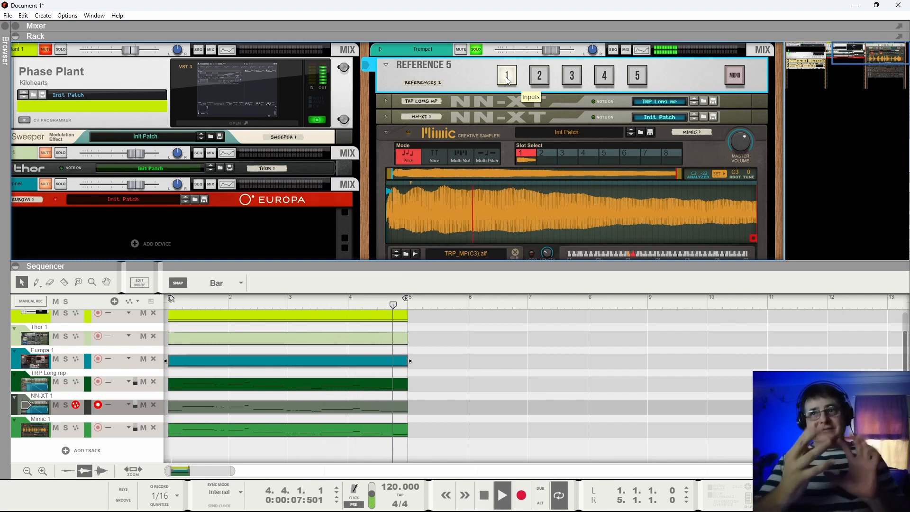
pyautogui.click(573, 76)
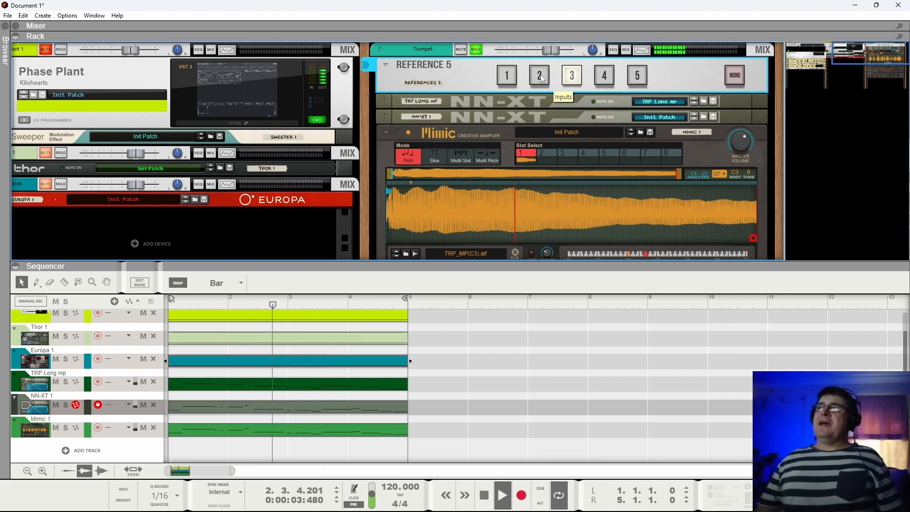
pyautogui.press('space')
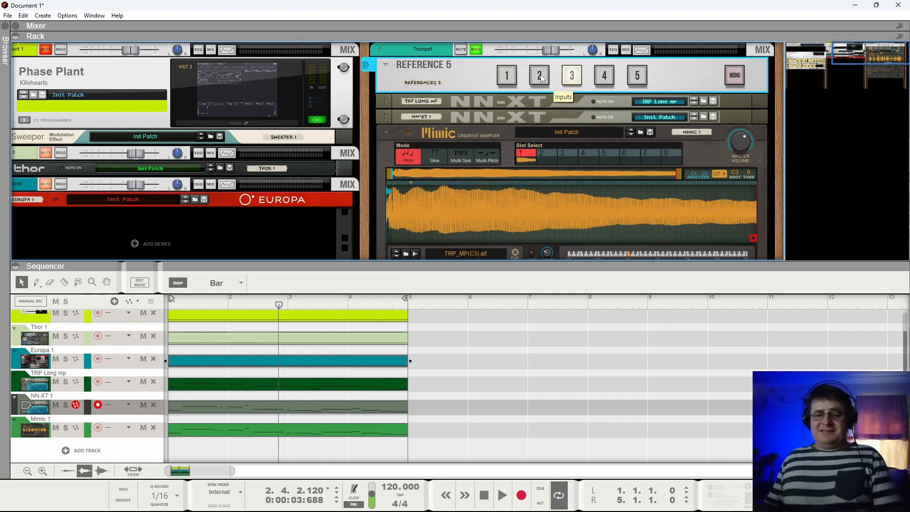
# - Make the Mimic 1 track active for playing the sampler
pyautogui.click(33, 429)
pyautogui.scroll(3, 544, 59)
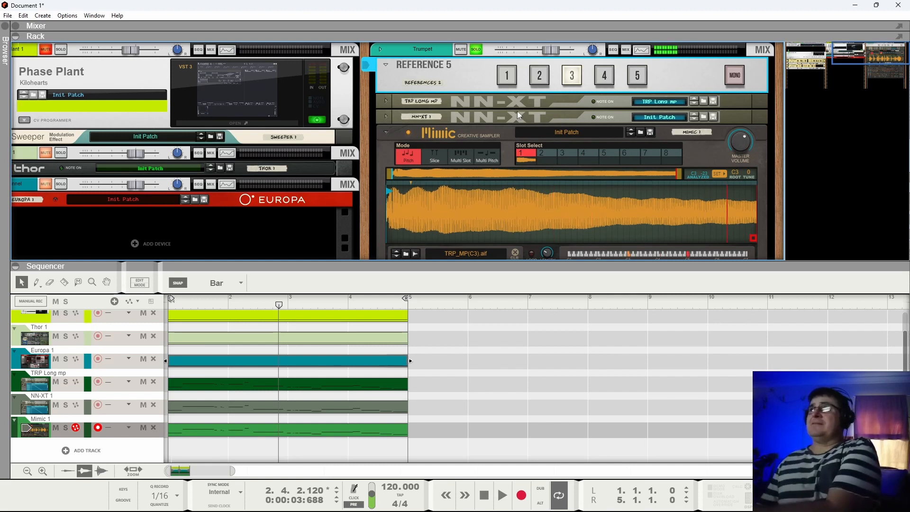
# - Compare playing NN-XT 1 through Reference 5 input 2 with Mimic 1 through input 3, and fold the Mimic device
pyautogui.click(539, 73)
pyautogui.click(48, 405)
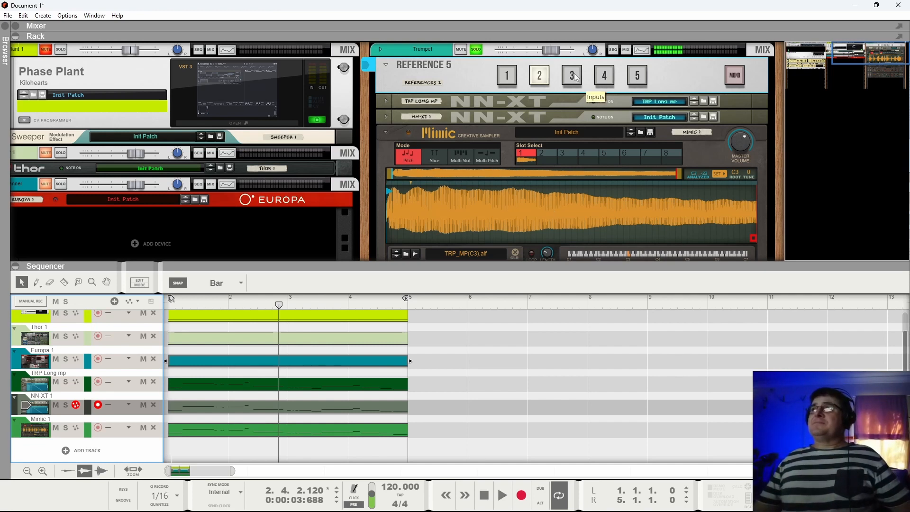
pyautogui.click(32, 430)
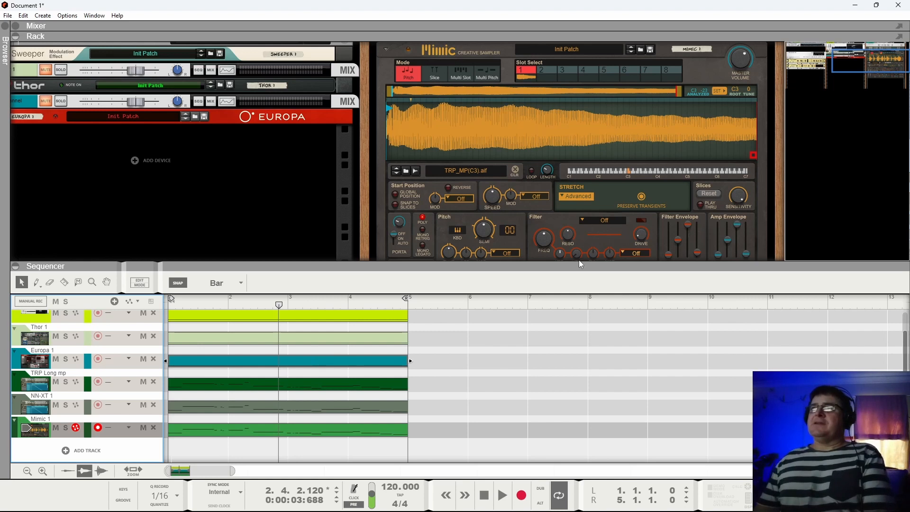
pyautogui.scroll(3, 577, 204)
pyautogui.click(385, 133)
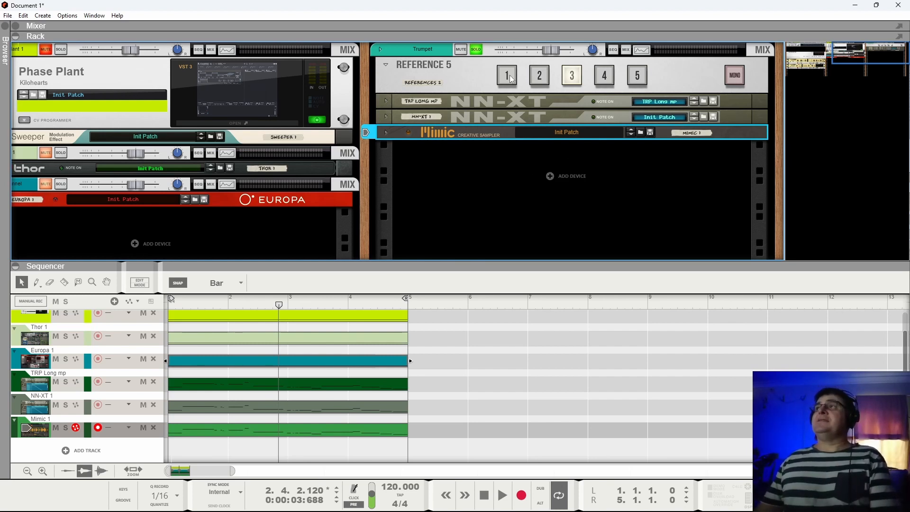
# - Switch Reference 5 to input 2, briefly check the TRP Long mp sampler, and unfold NN-XT 1
pyautogui.click(539, 78)
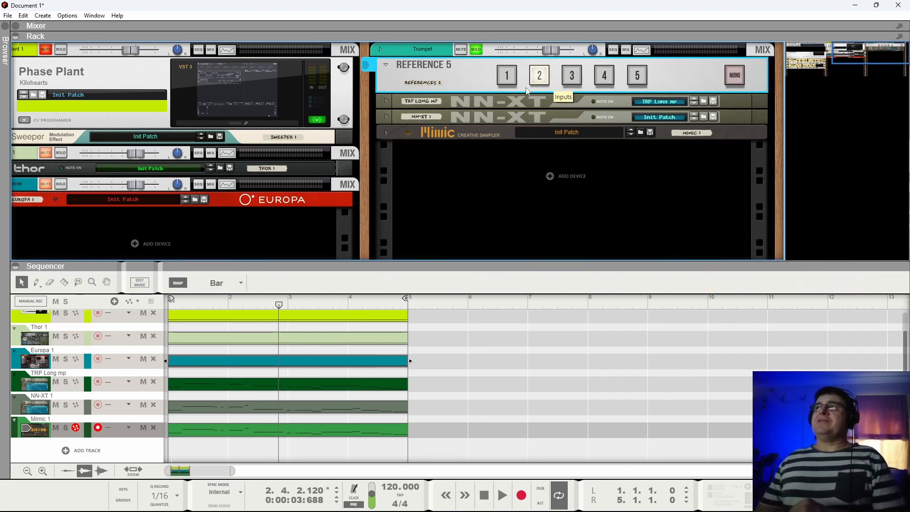
pyautogui.click(386, 101)
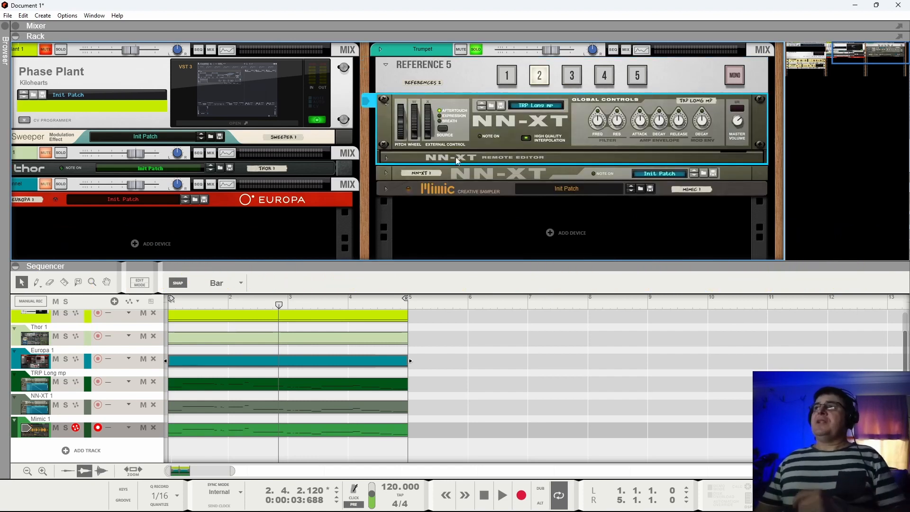
pyautogui.click(384, 106)
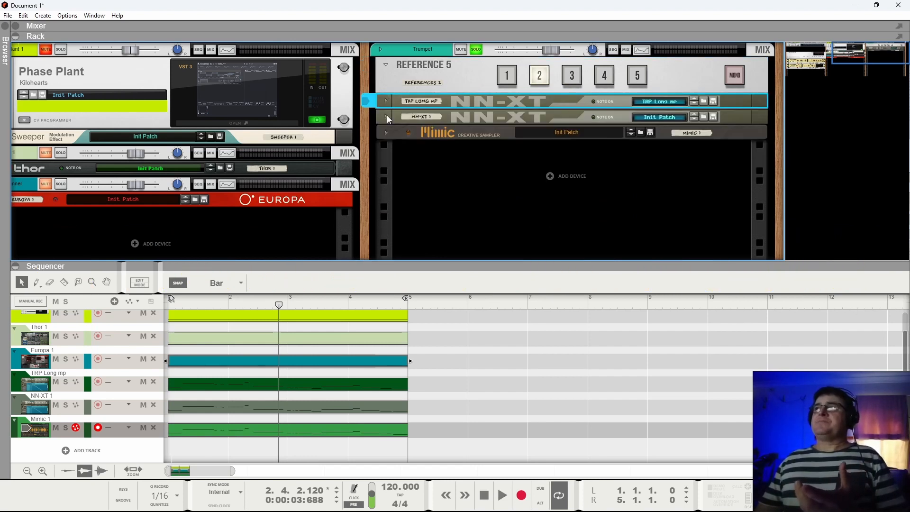
pyautogui.click(387, 115)
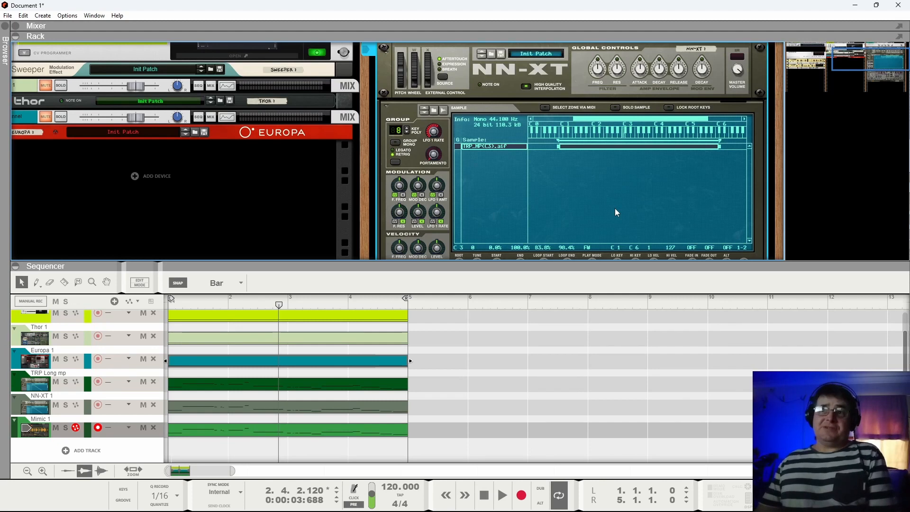
# - Play the loop from the start, enable the NN-XT 1 filter, and adjust its frequency and the LFO 1 pitch amount
pyautogui.click(484, 496)
pyautogui.click(502, 501)
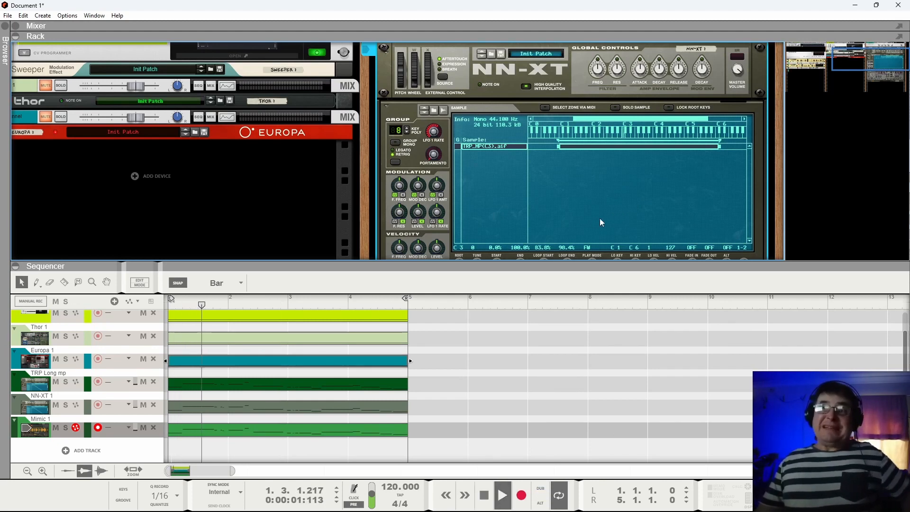
pyautogui.scroll(-3, 619, 174)
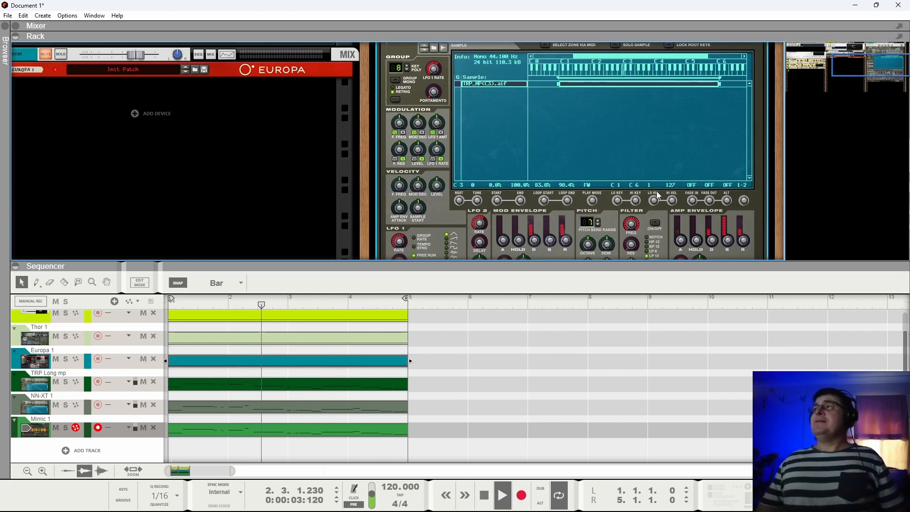
pyautogui.click(653, 224)
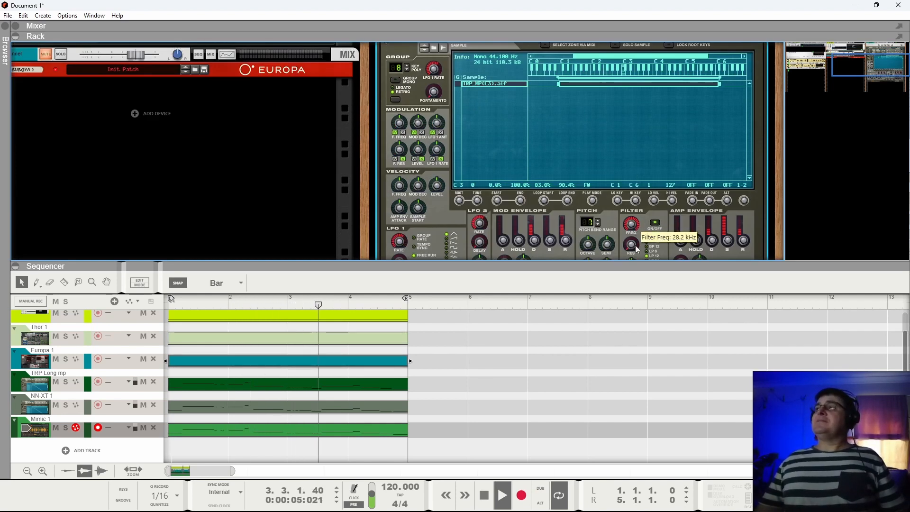
pyautogui.moveTo(639, 227); pyautogui.dragTo(636, 246)
pyautogui.scroll(-5, 650, 208)
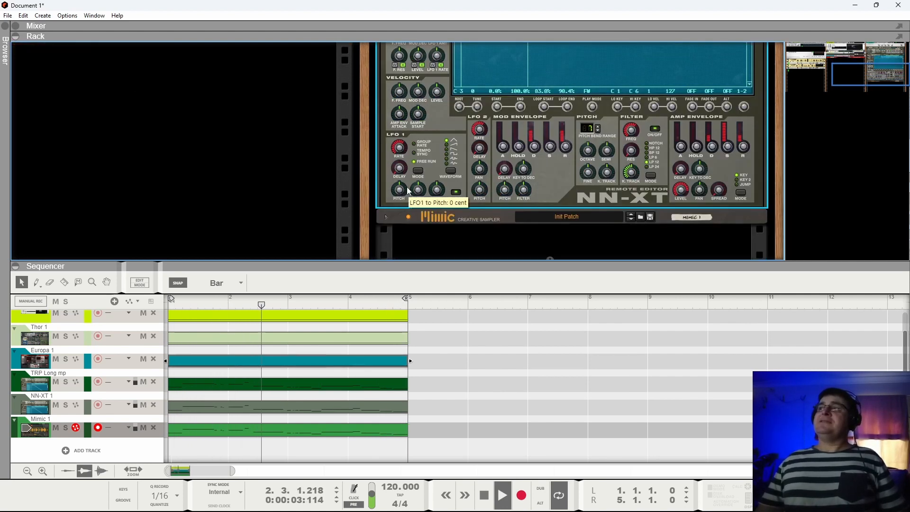
pyautogui.moveTo(407, 187); pyautogui.dragTo(408, 185)
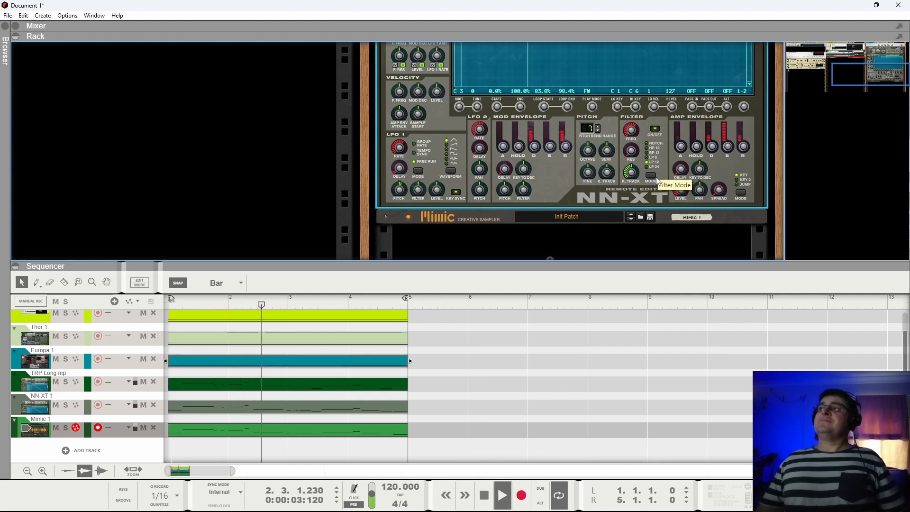
# - Compare Reference 5 inputs 1 and 2 during playback, ending on input 2
pyautogui.scroll(5, 658, 181)
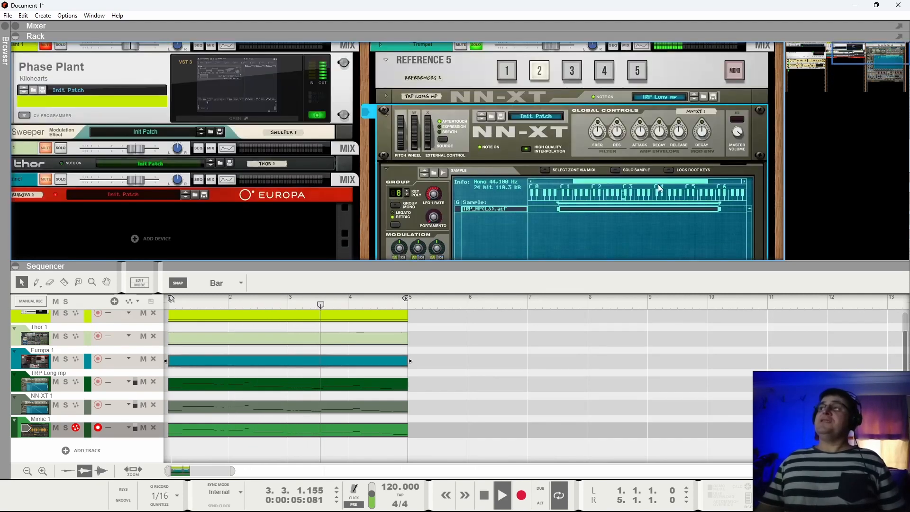
pyautogui.click(507, 78)
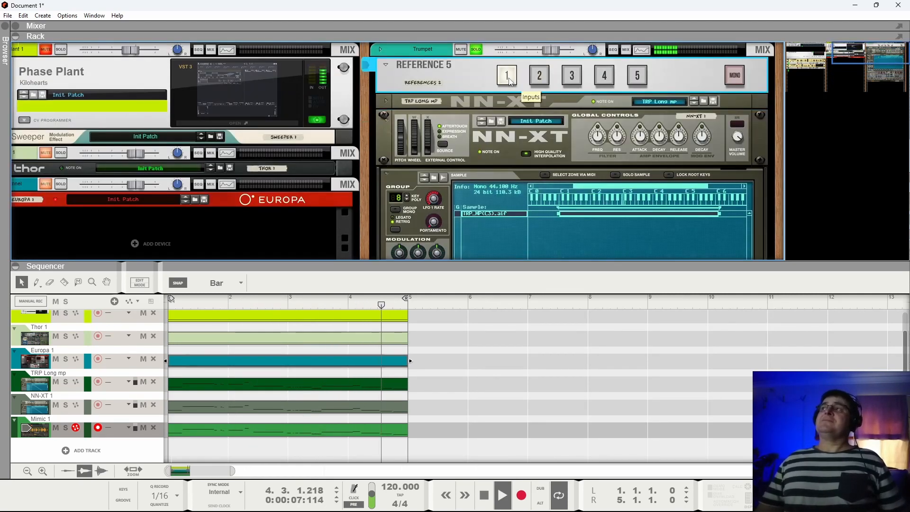
pyautogui.click(539, 78)
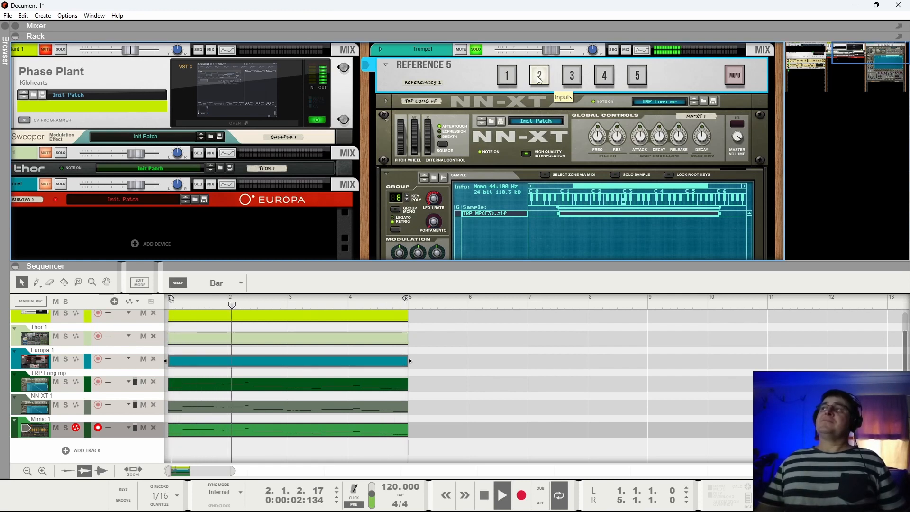
pyautogui.click(509, 78)
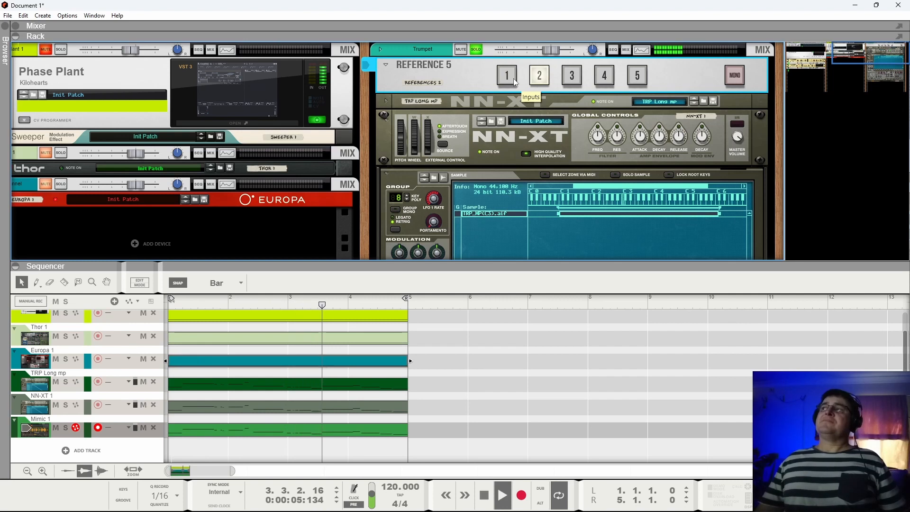
pyautogui.click(538, 80)
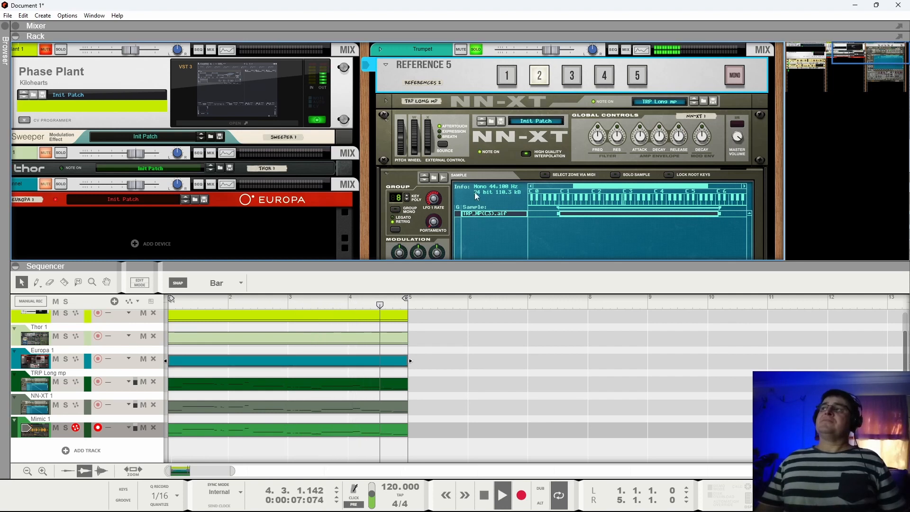
# - Adjust NN-XT 1's velocity amounts for level, amp attack and sample start (20%), and its amp envelope attack and decay
pyautogui.scroll(-2, 474, 192)
pyautogui.moveTo(437, 222); pyautogui.dragTo(450, 209)
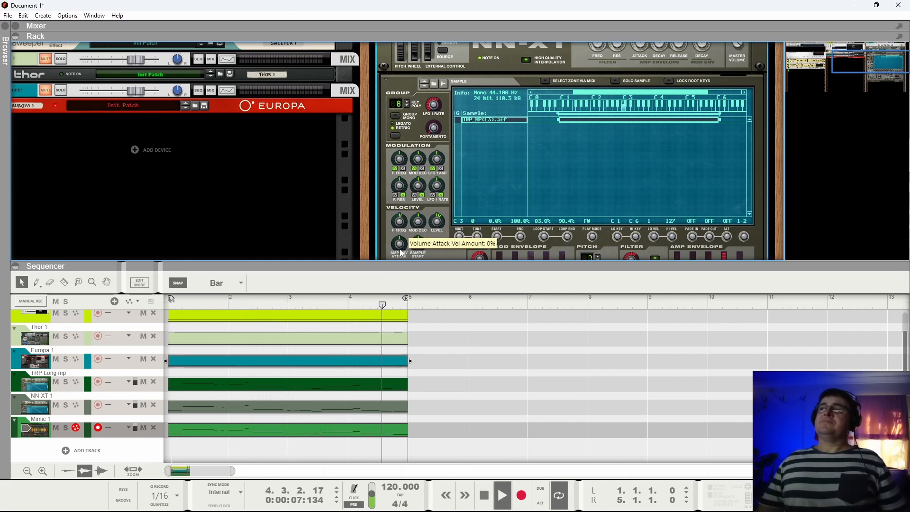
pyautogui.moveTo(424, 250); pyautogui.dragTo(426, 225)
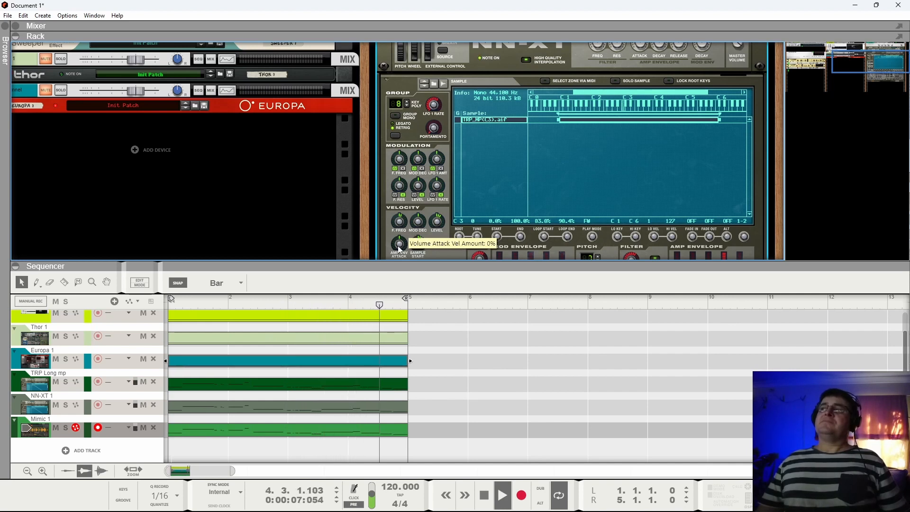
pyautogui.moveTo(400, 248); pyautogui.dragTo(402, 259)
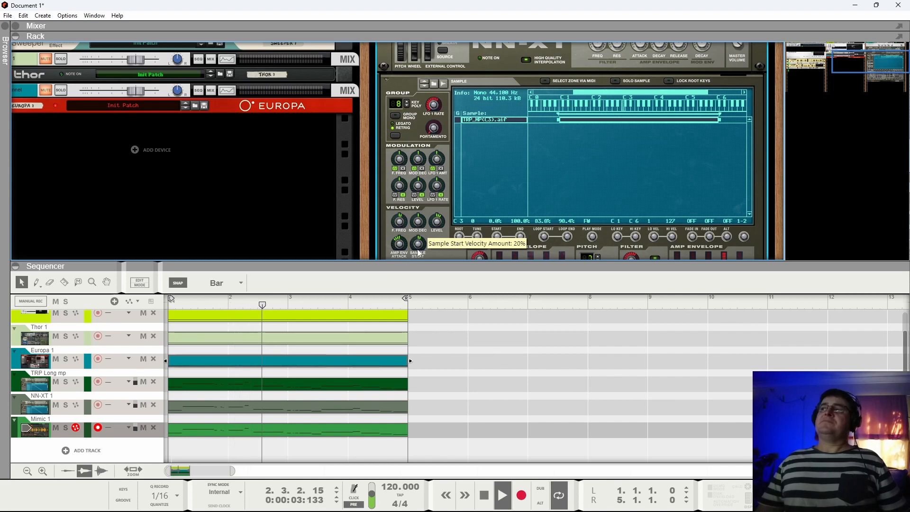
pyautogui.scroll(-3, 710, 199)
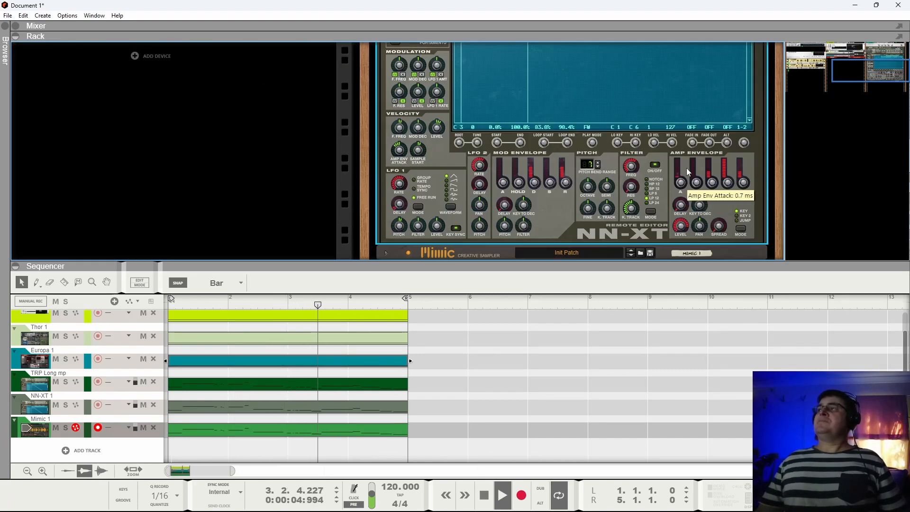
pyautogui.moveTo(688, 172); pyautogui.dragTo(684, 139)
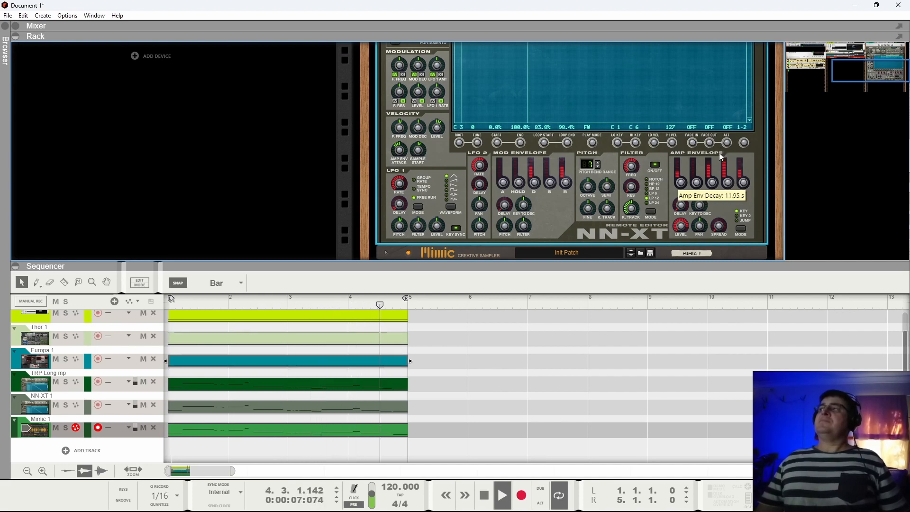
# - Add The Echo effect to the NN-XT 1 sampler
pyautogui.rightClick(562, 220)
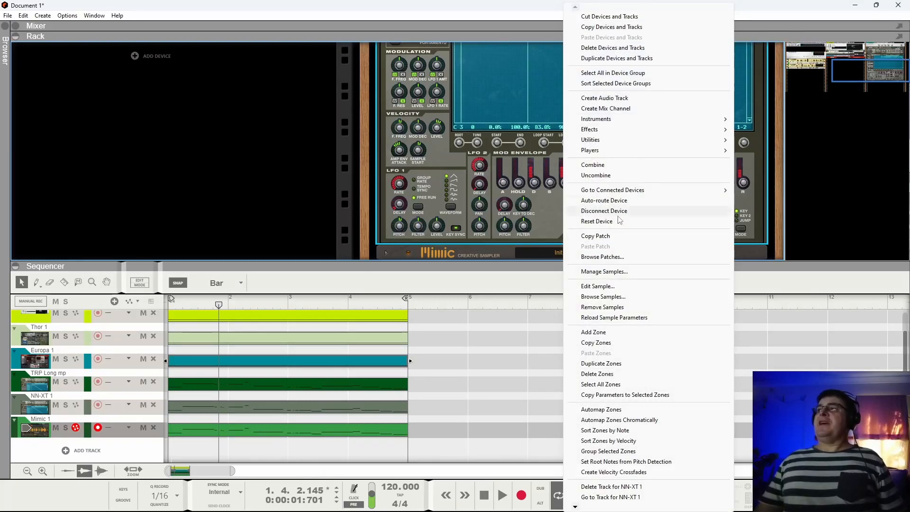
pyautogui.rightClick(551, 223)
pyautogui.moveTo(607, 131)
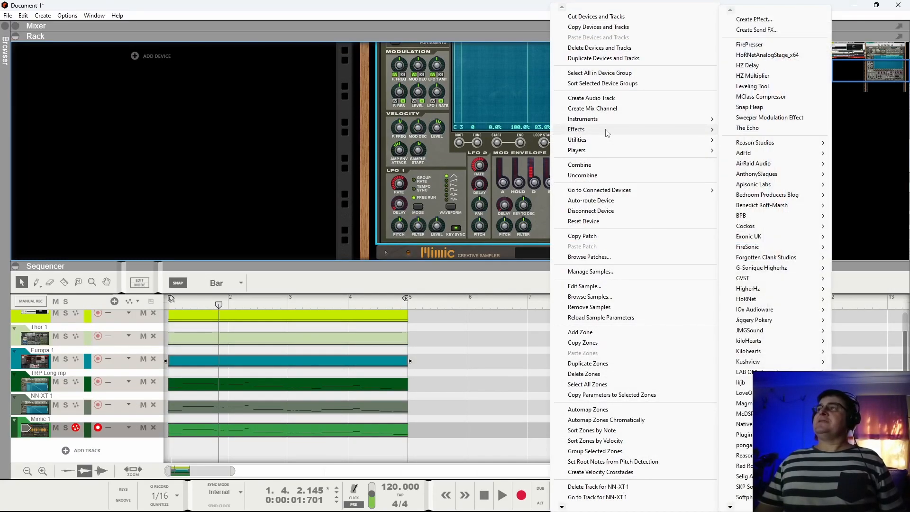
pyautogui.click(748, 128)
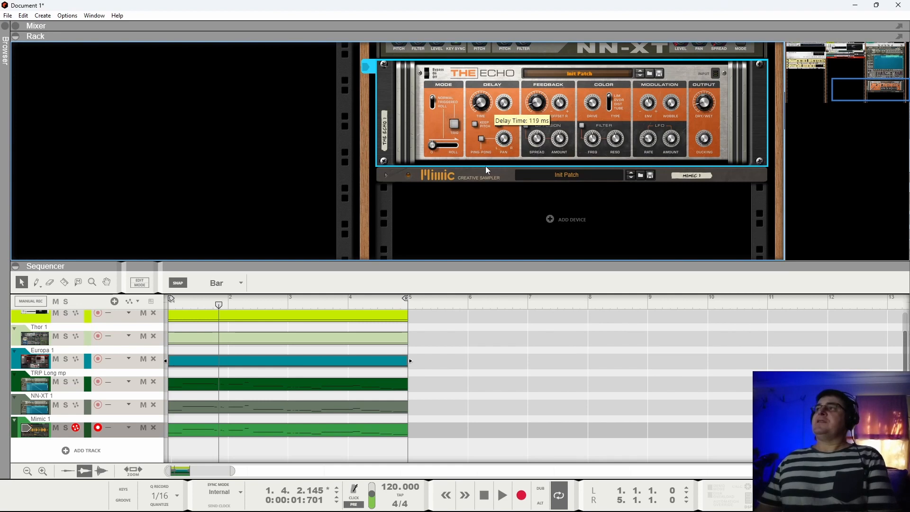
# - Enable diffusion in The Echo, adjust its feedback, and change the color type
pyautogui.click(526, 125)
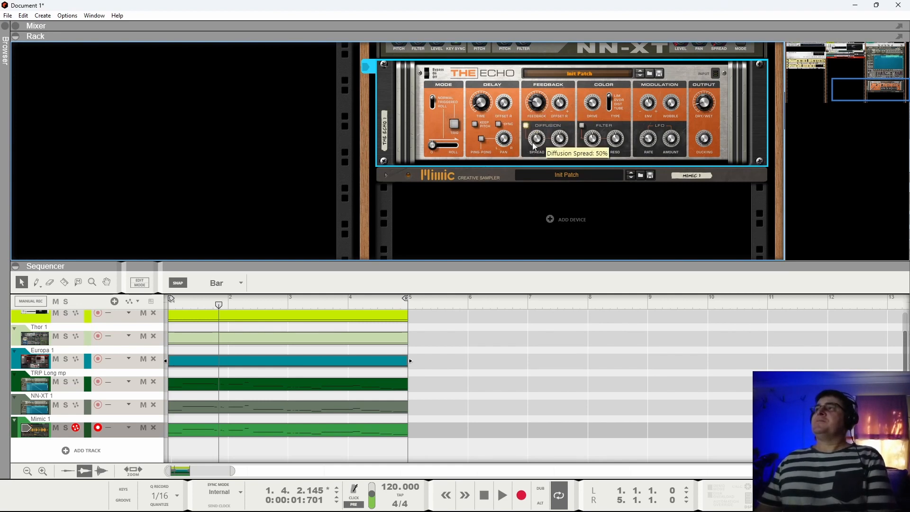
pyautogui.moveTo(552, 101); pyautogui.dragTo(540, 211)
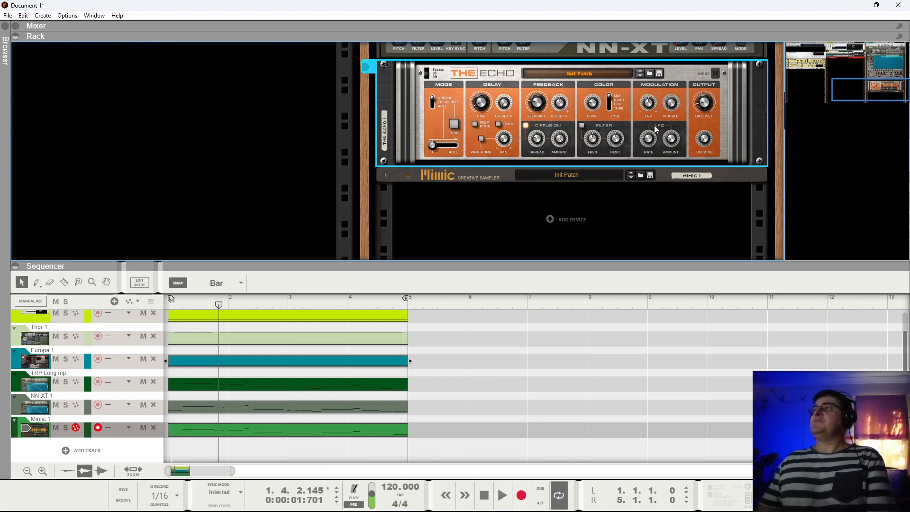
pyautogui.moveTo(679, 99)
pyautogui.moveTo(677, 137)
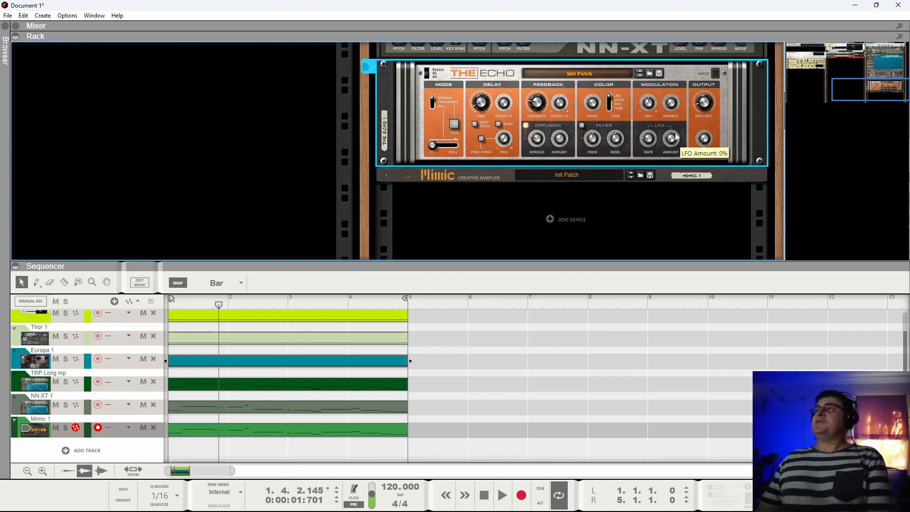
pyautogui.click(610, 101)
pyautogui.moveTo(606, 101); pyautogui.dragTo(609, 100)
pyautogui.moveTo(591, 108)
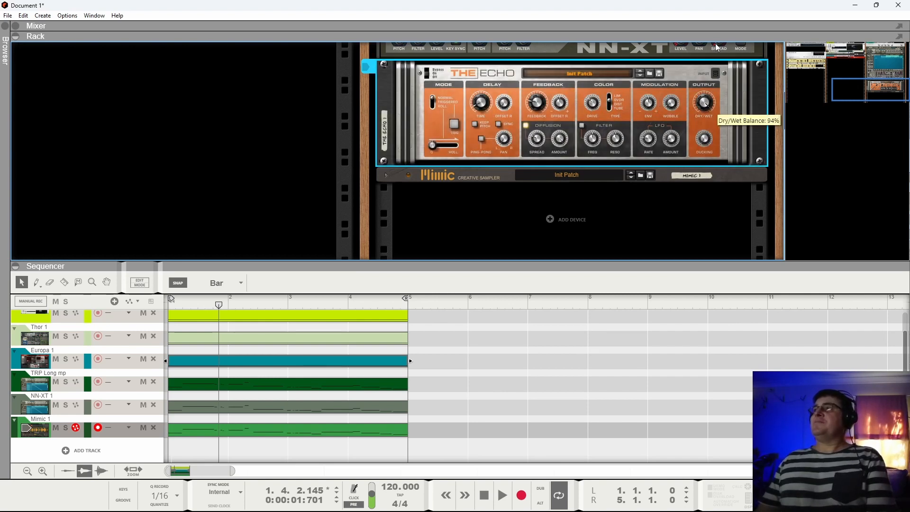
# - Play the loop, enable The Echo's filter, lower the dry/wet balance to about 18%, and stop playback
pyautogui.click(501, 496)
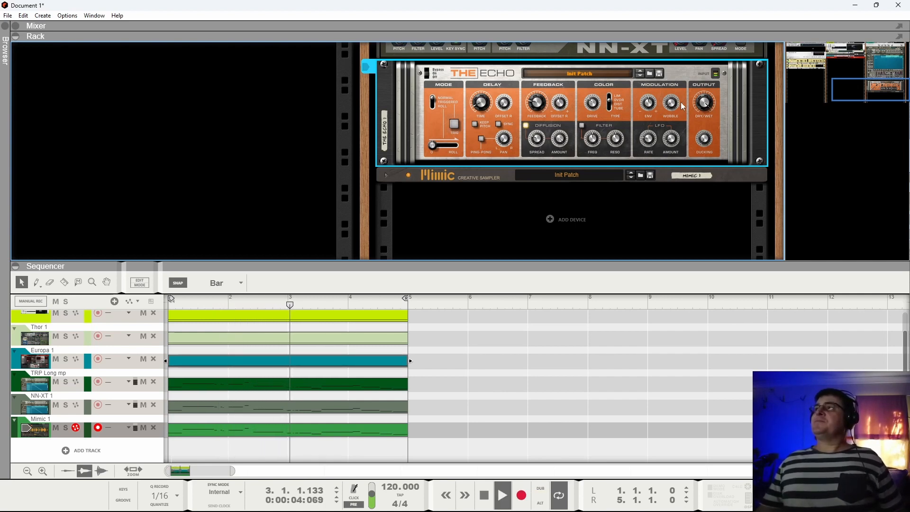
pyautogui.click(582, 125)
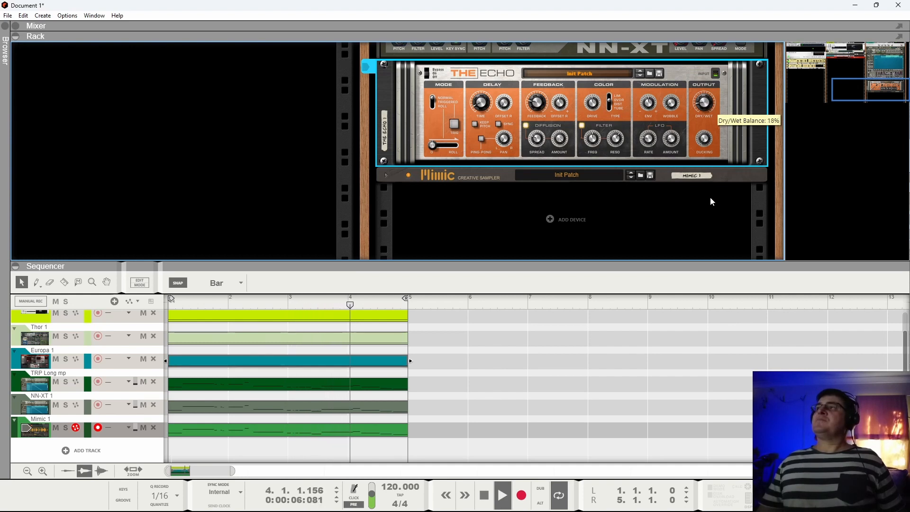
pyautogui.scroll(3, 420, 185)
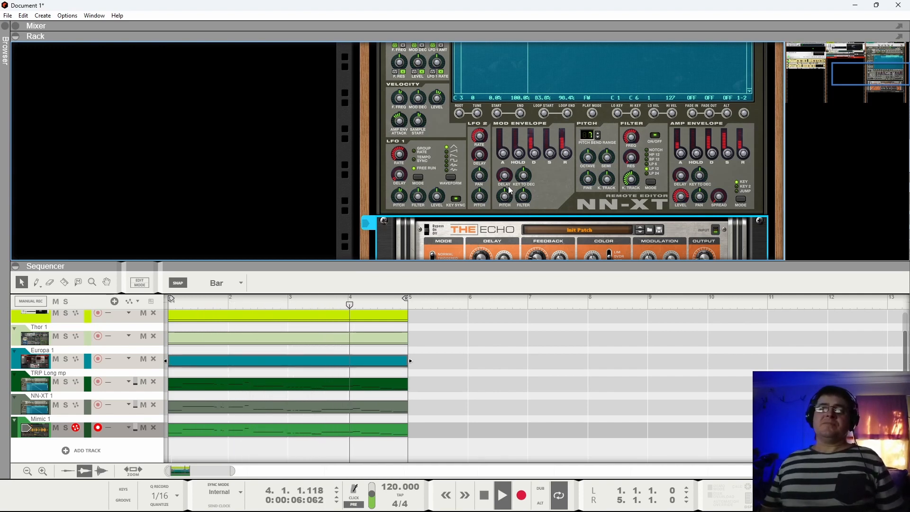
pyautogui.press('space')
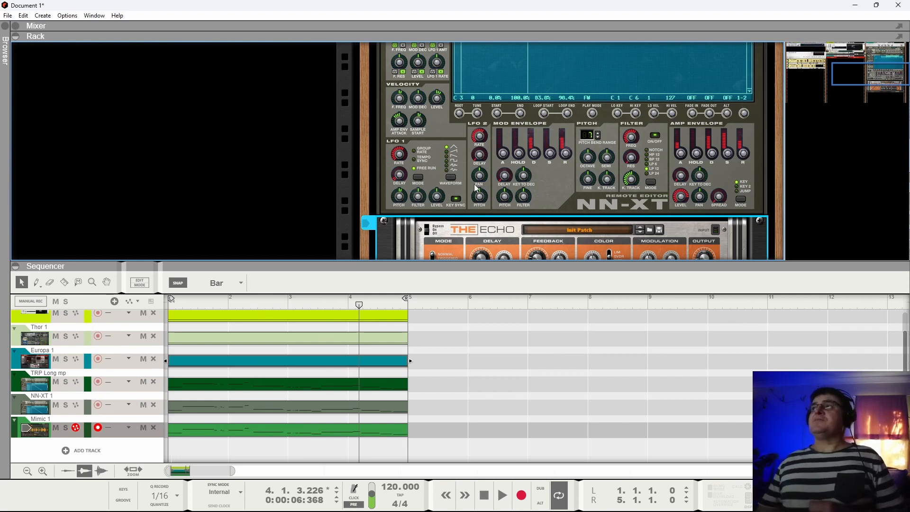
# - Set the sample tune of the TRP_MP(C3).aif zone in NN-XT 1 to -3 and play the loop
pyautogui.scroll(5, 387, 171)
pyautogui.scroll(-5, 389, 172)
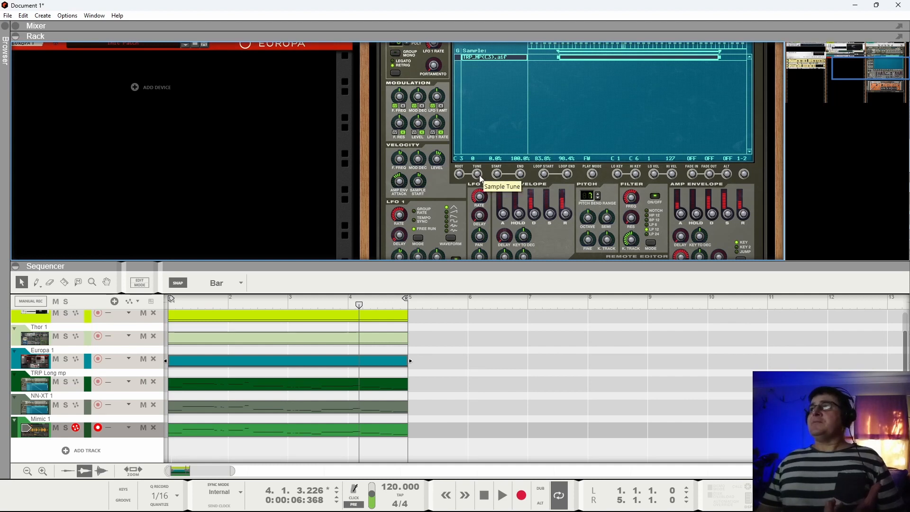
pyautogui.moveTo(480, 182); pyautogui.dragTo(477, 184)
pyautogui.press('space')
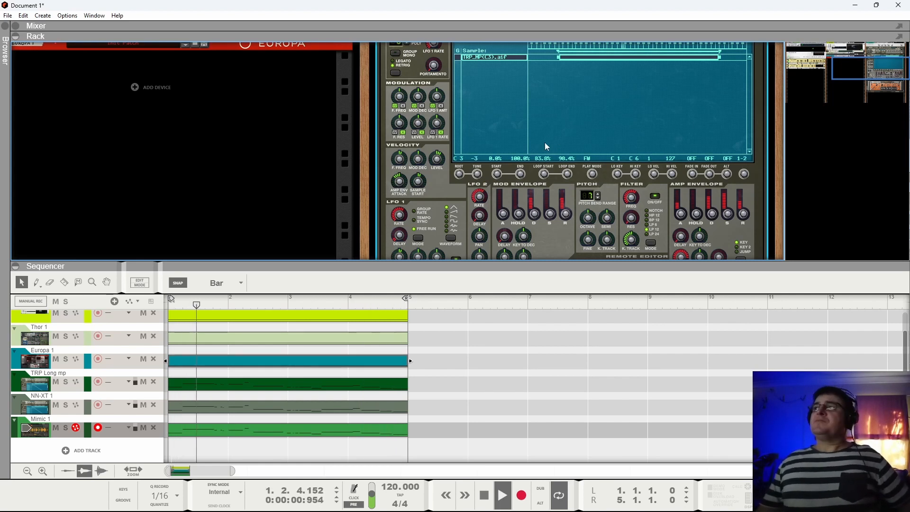
# - Fold the NN-XT 1 remote editor, stop playback, and collapse The Echo in the rack
pyautogui.scroll(3, 510, 157)
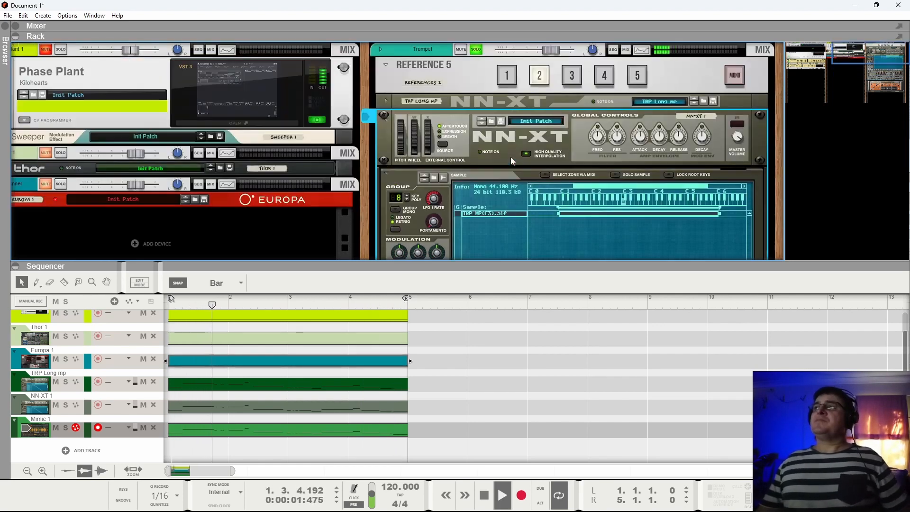
pyautogui.click(386, 173)
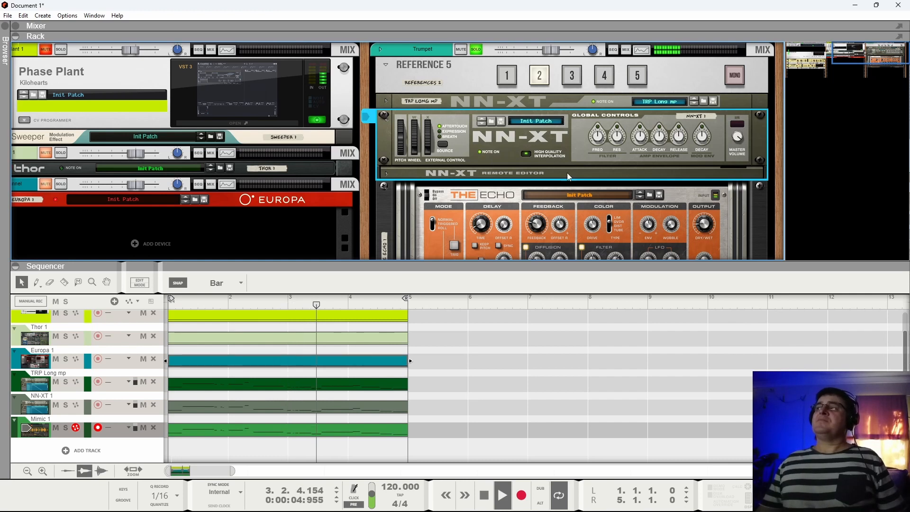
pyautogui.press('space')
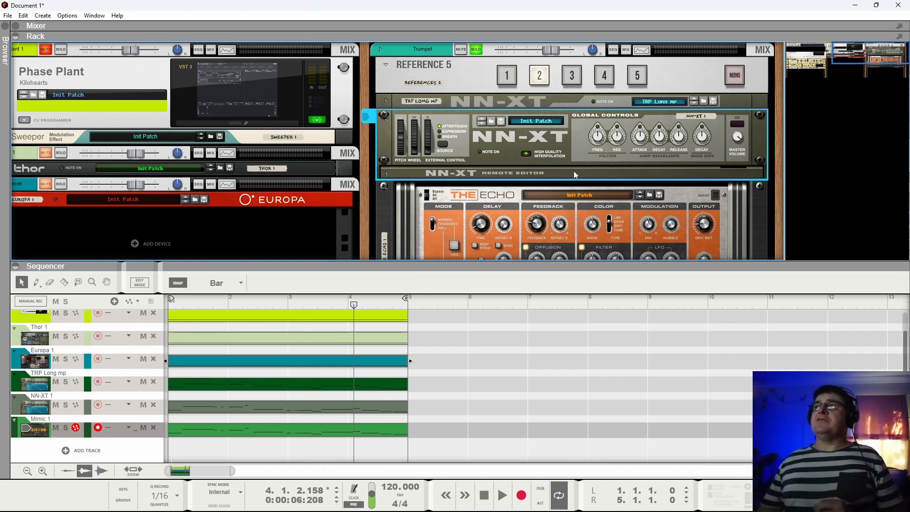
pyautogui.click(386, 189)
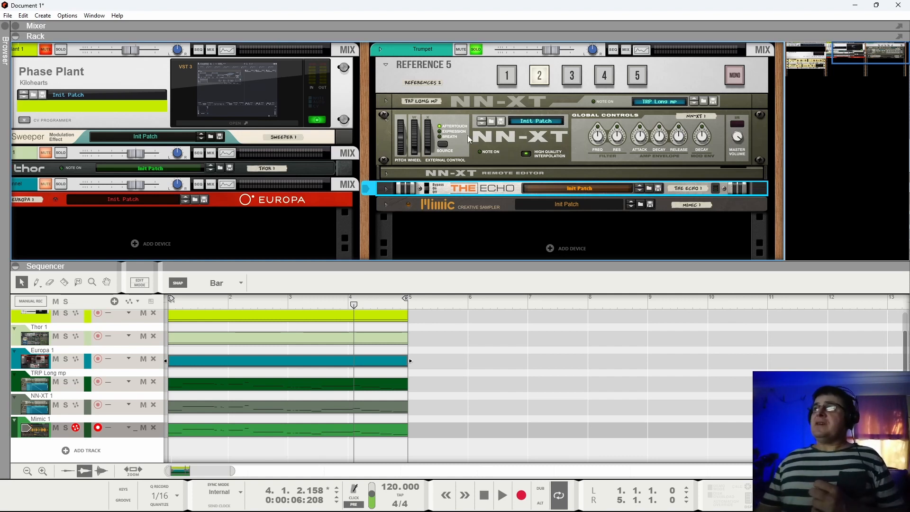
# - Switch Reference 5 to source 1, play the loop briefly for comparison, and stop playback
pyautogui.click(507, 81)
pyautogui.press('space')
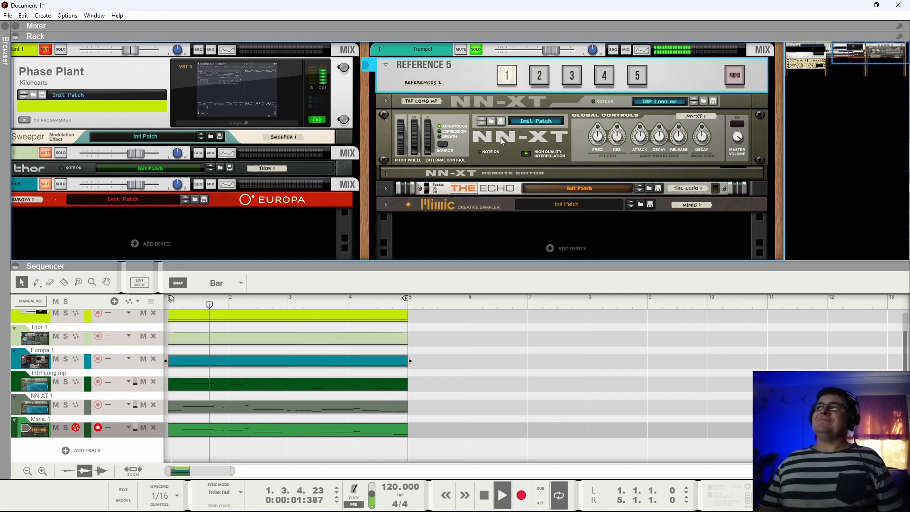
pyautogui.press('space')
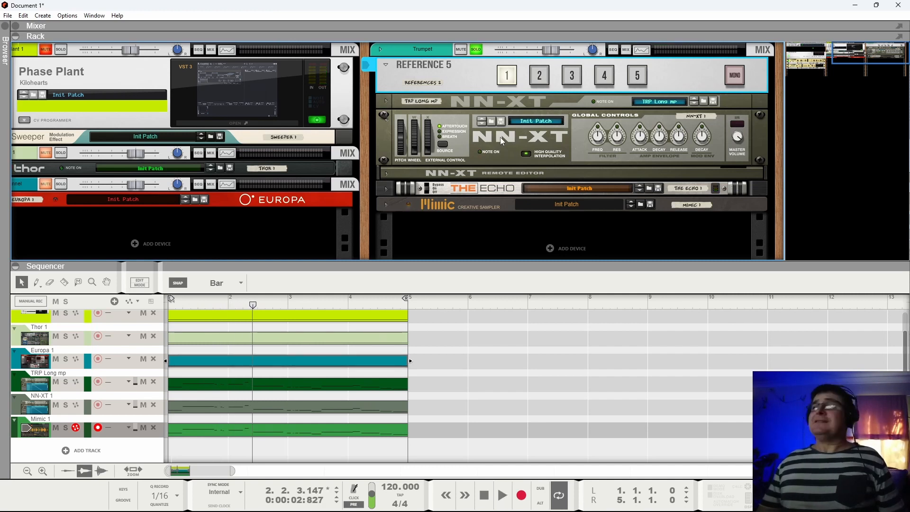